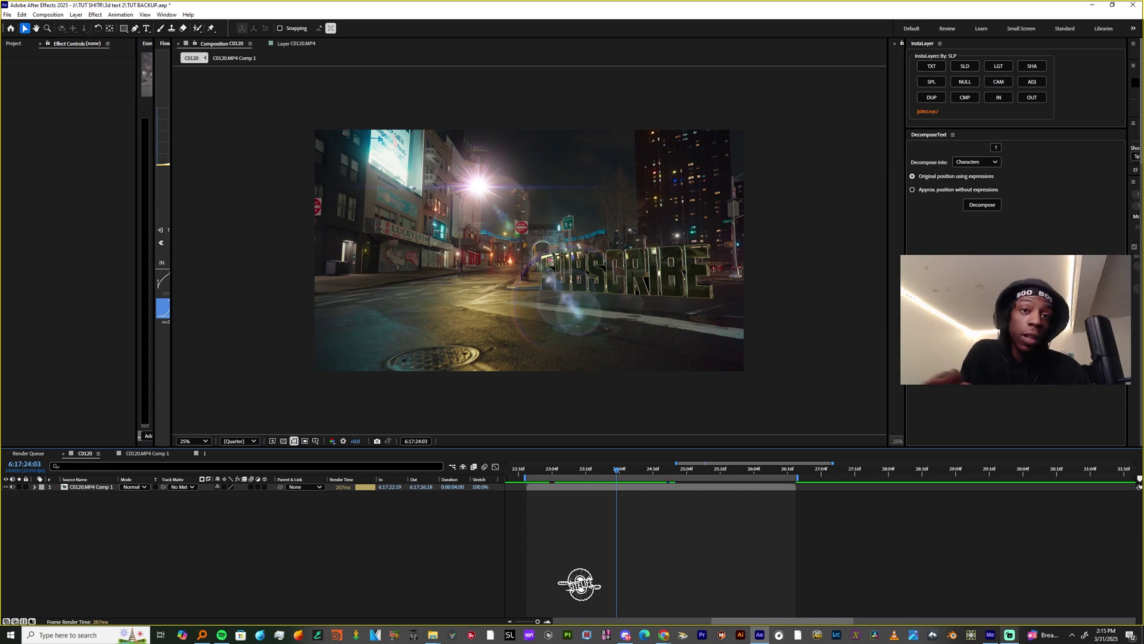
Create a new composition, paste the C0120.MP4 clip into it, and scrub through the footage
left_click_drag(616, 469, 527, 469)
left_click(53, 14)
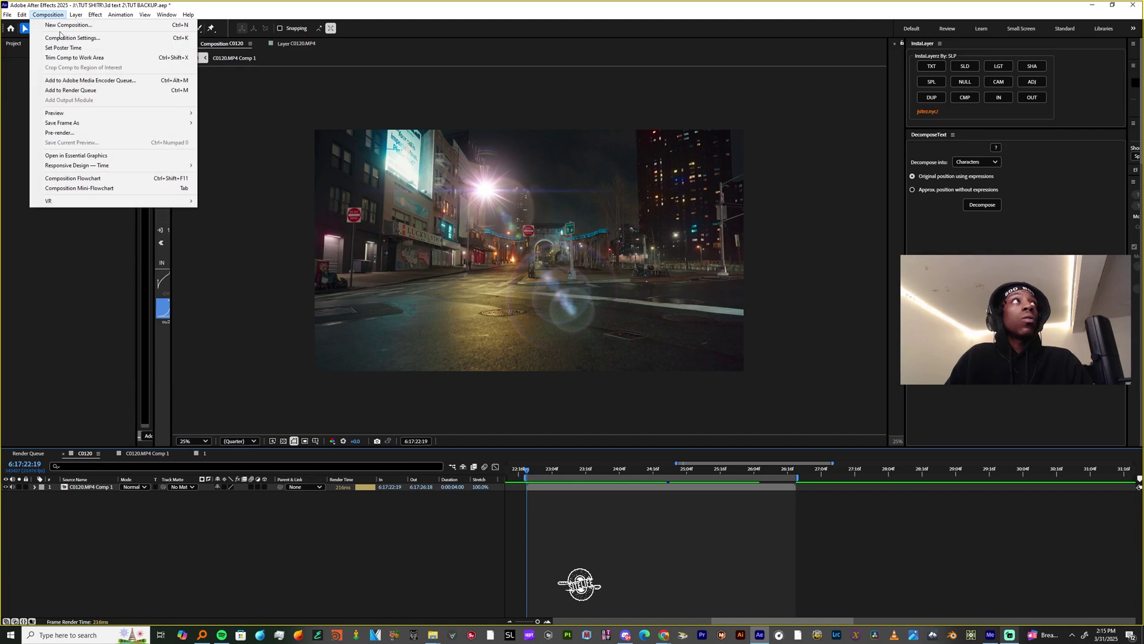
left_click(60, 22)
left_click(685, 511)
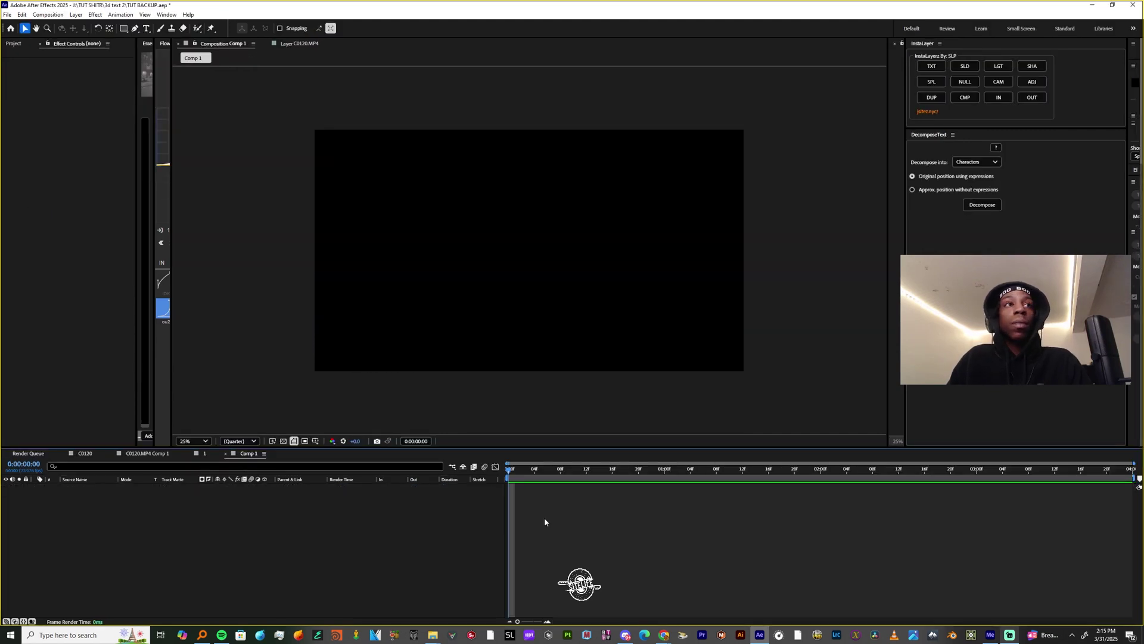
key("ctrl+v")
key("Delete")
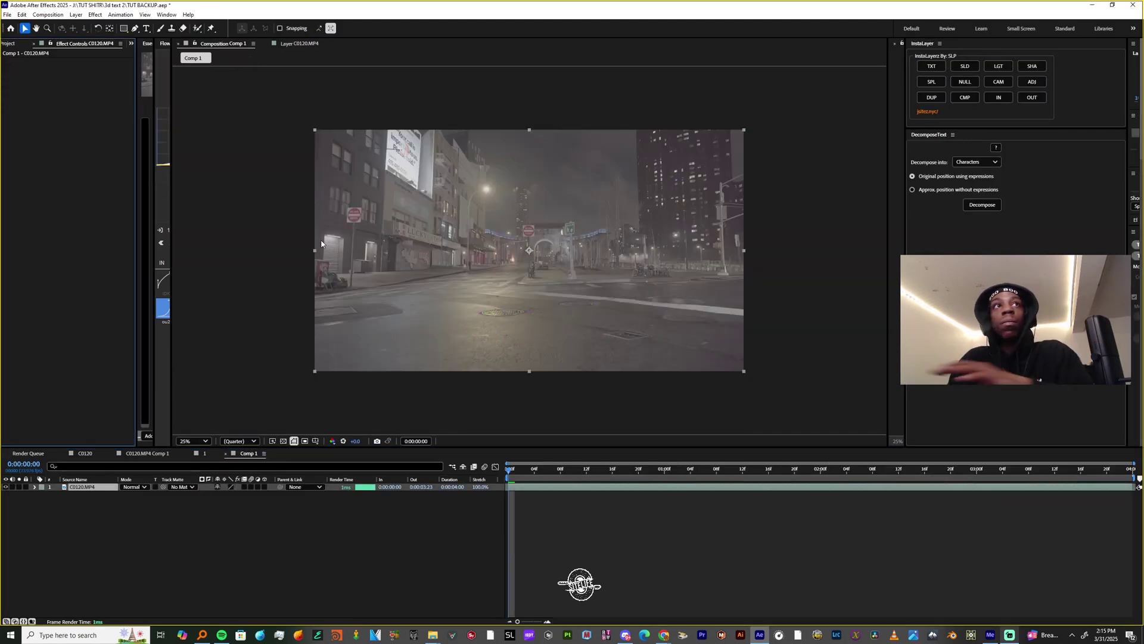
key("space")
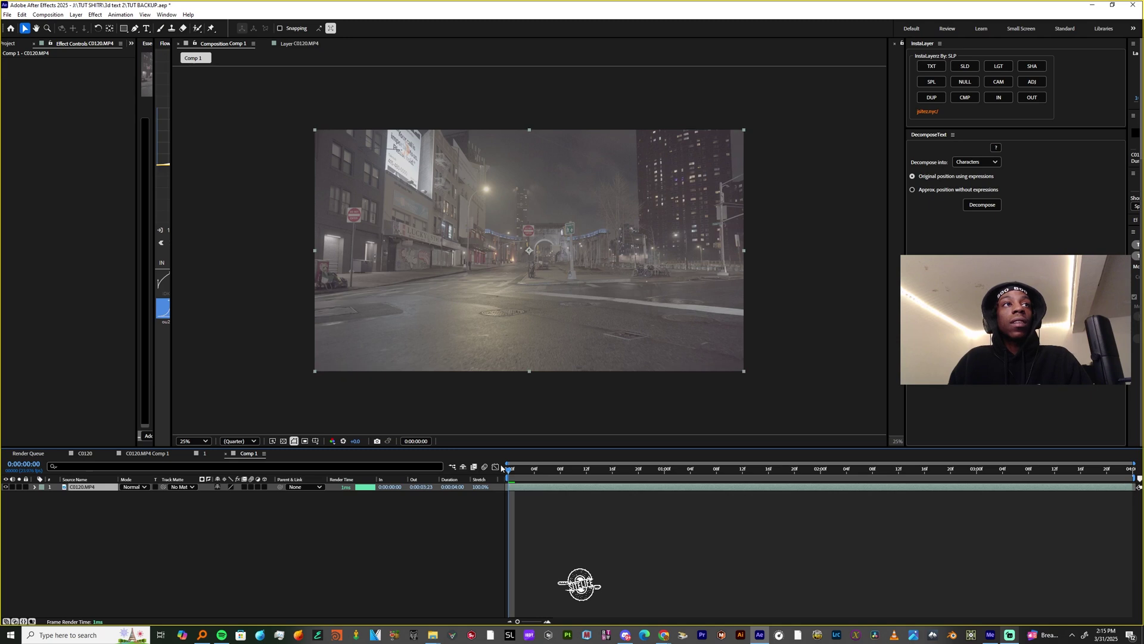
left_click_drag(888, 485, 780, 516)
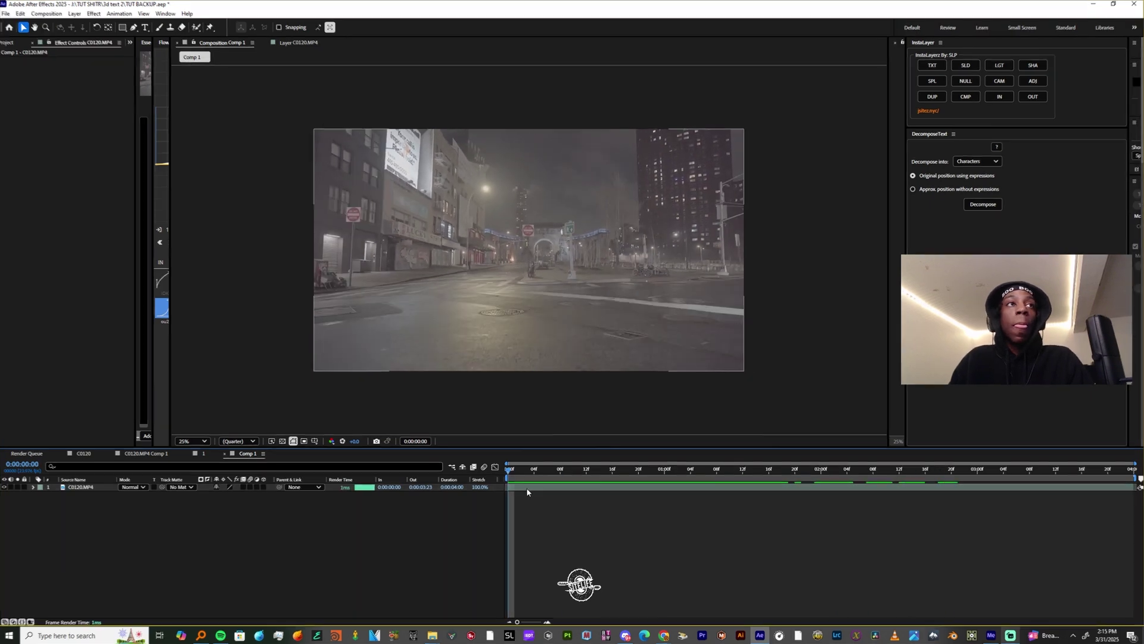
Run Track Camera on the C0120.MP4 layer with Detailed Analysis enabled in the advanced tracker options
right_click(527, 488)
mouse_move(511, 343)
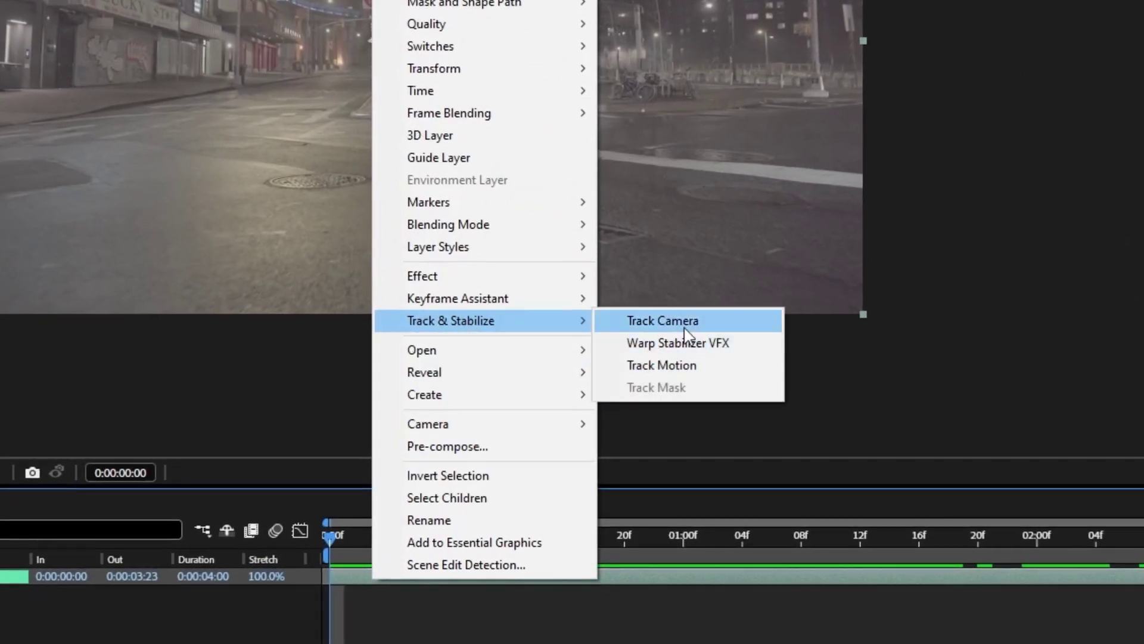
left_click(733, 344)
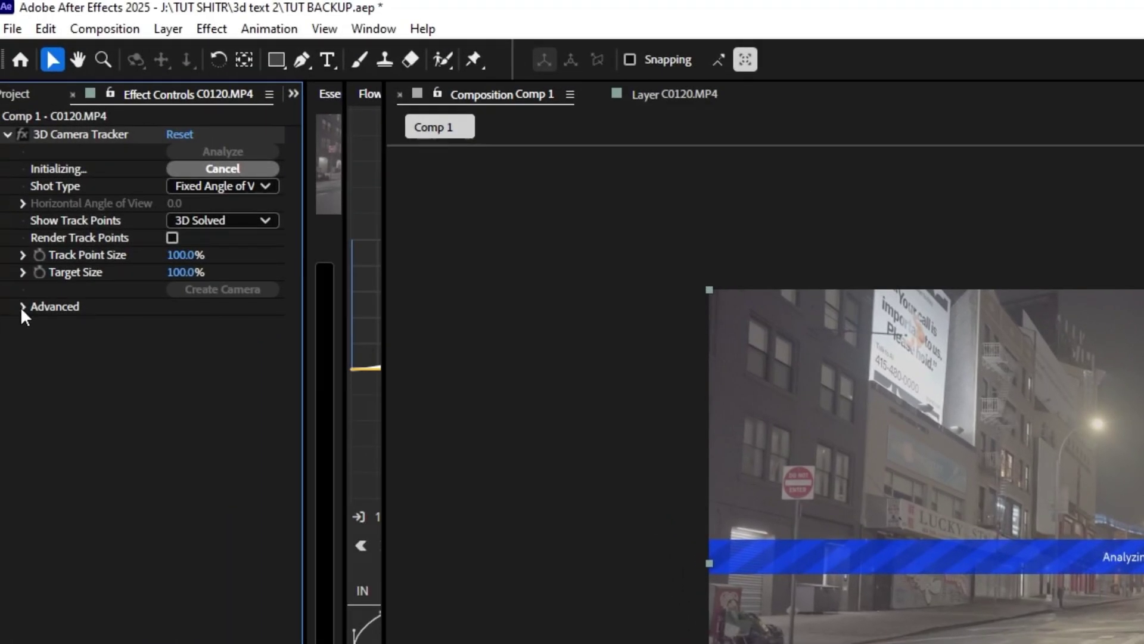
left_click(22, 307)
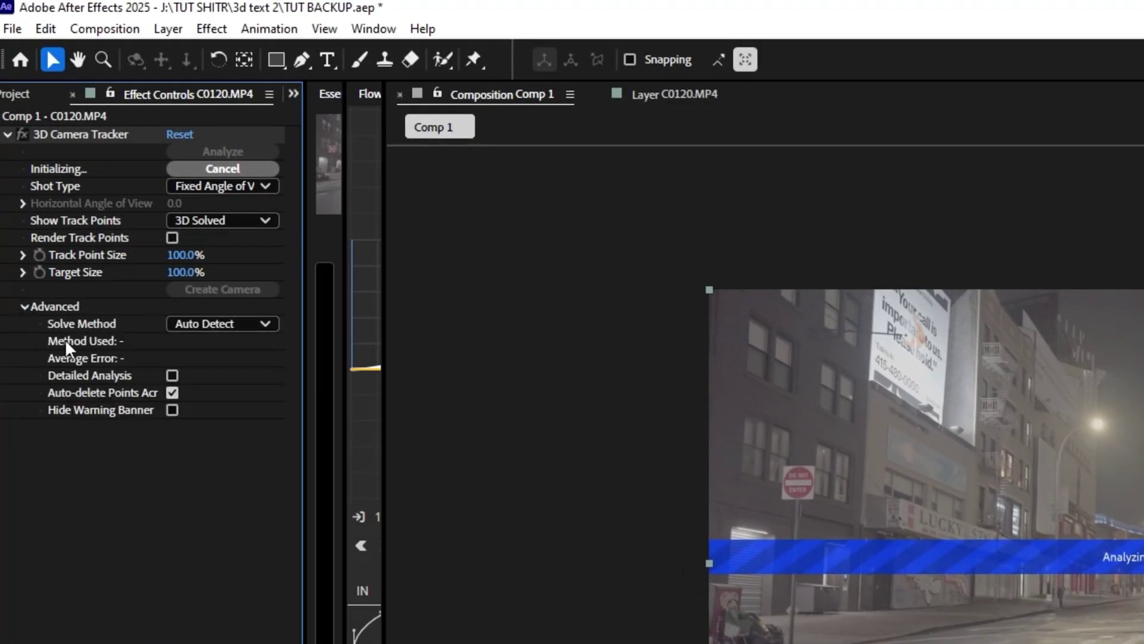
left_click(172, 374)
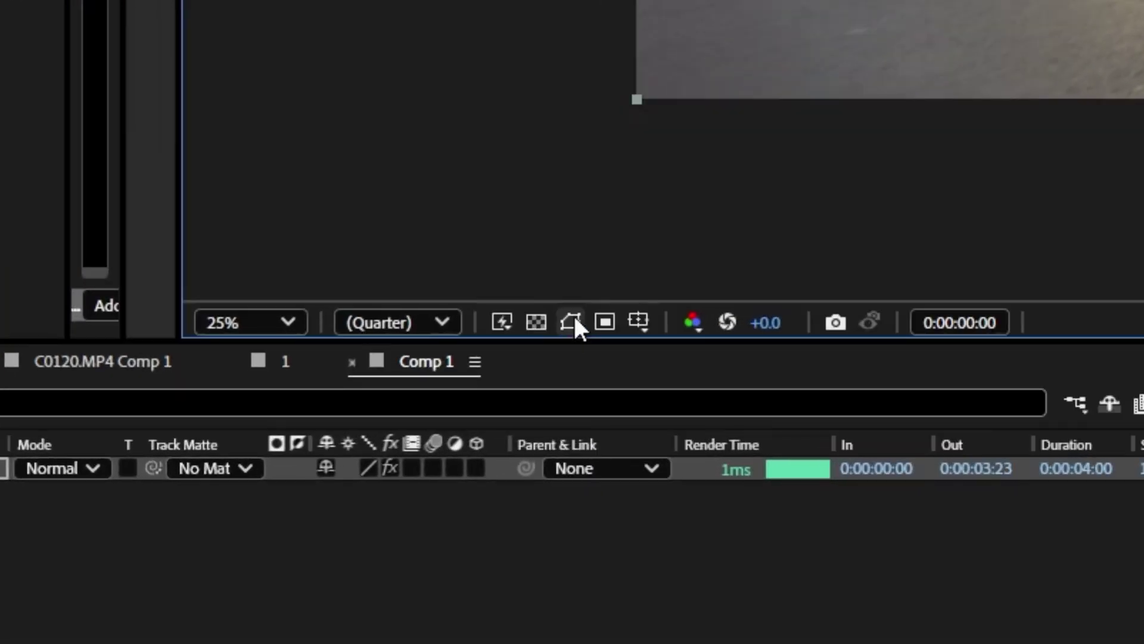
Show the 3D Camera Tracker's track points in the viewer and scrub the clip to 0:00:00:20
left_click(571, 322)
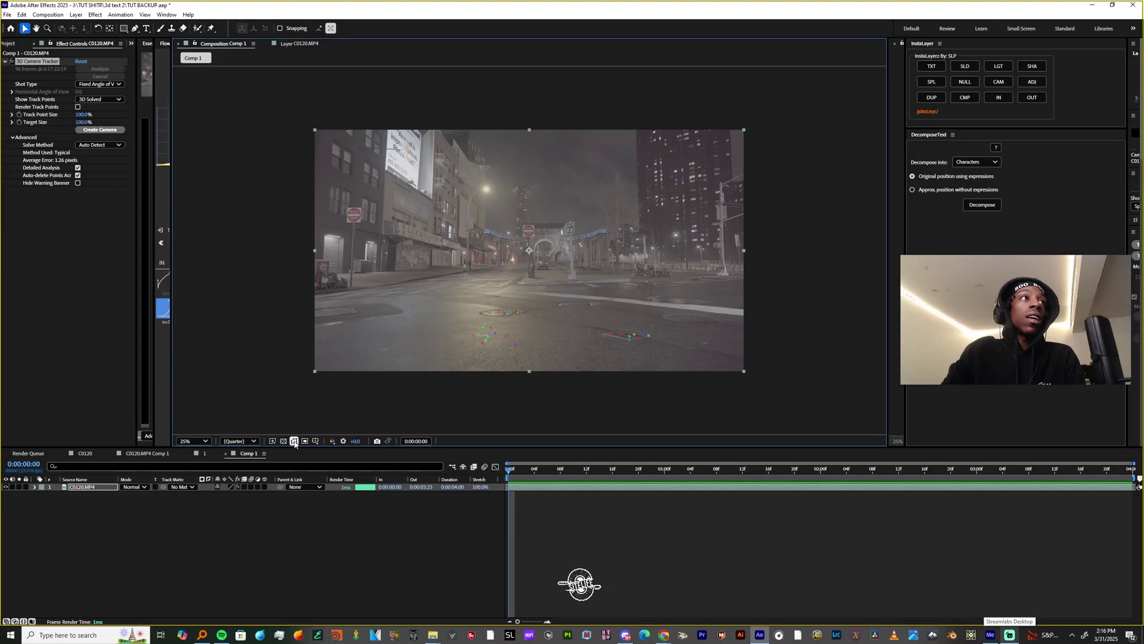
left_click(52, 223)
left_click(35, 62)
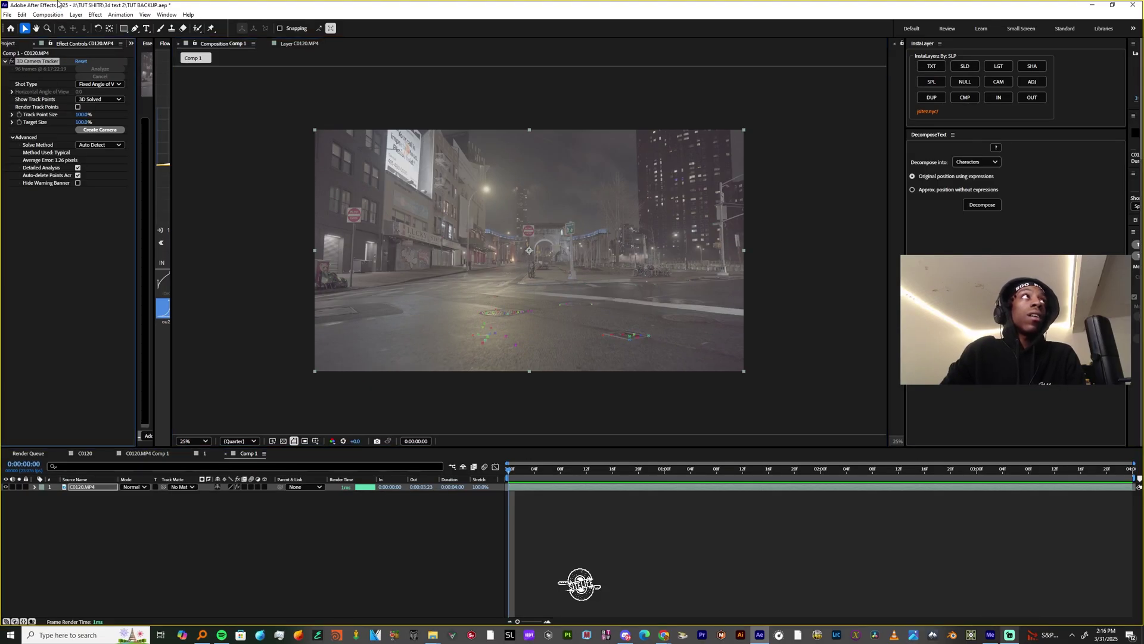
key("space")
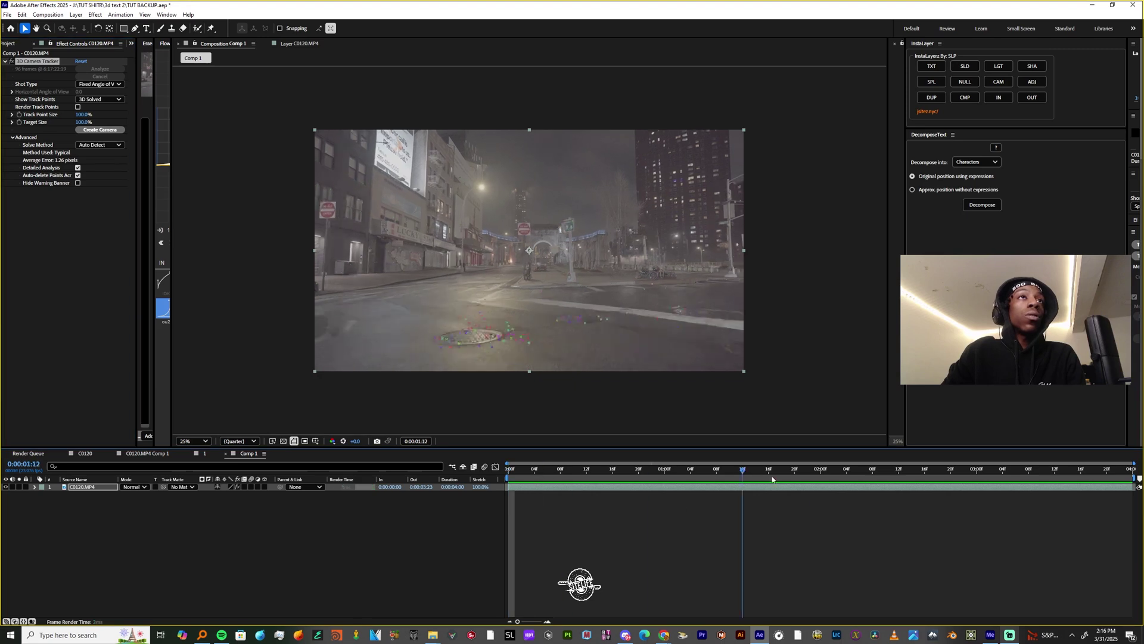
left_click_drag(907, 496, 638, 540)
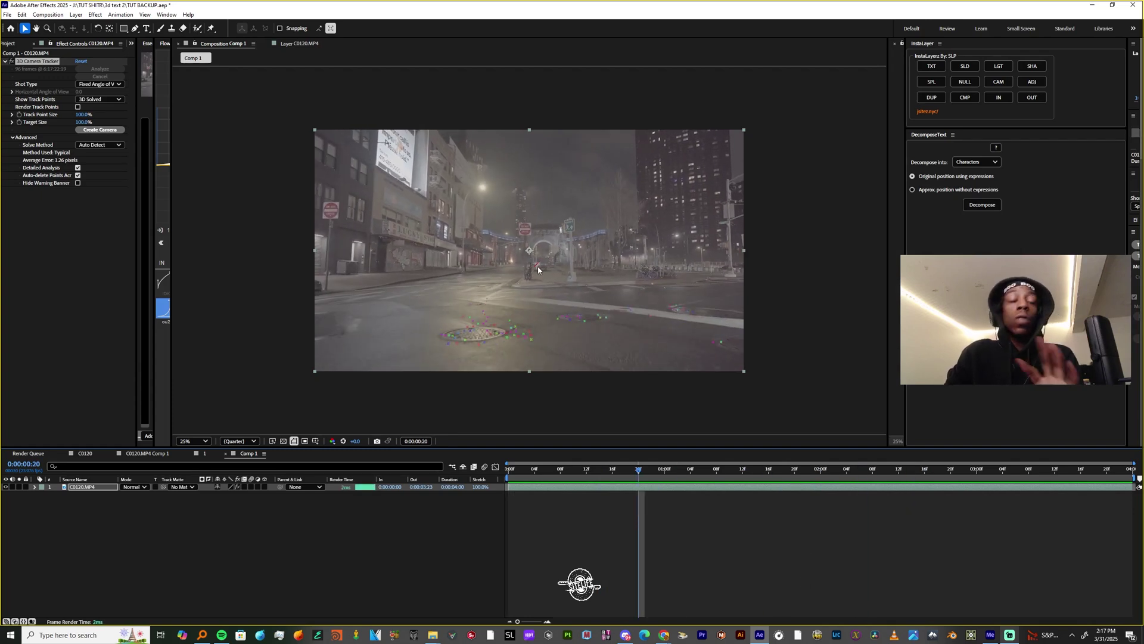
Select the track points across the road, set them as ground plane and origin, and create a solid and camera
mouse_move(501, 297)
left_mouse_down()
mouse_move(456, 303)
mouse_move(462, 375)
mouse_move(563, 335)
mouse_move(502, 300)
left_mouse_up()
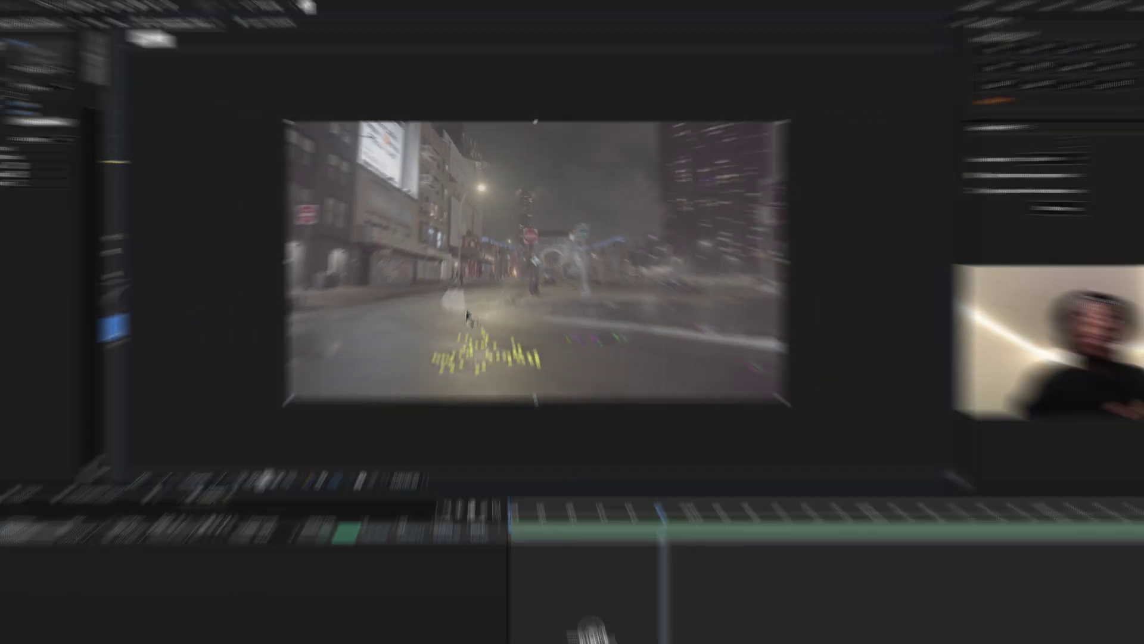
mouse_move(445, 407)
left_mouse_down()
mouse_move(761, 505)
mouse_move(872, 407)
left_mouse_up()
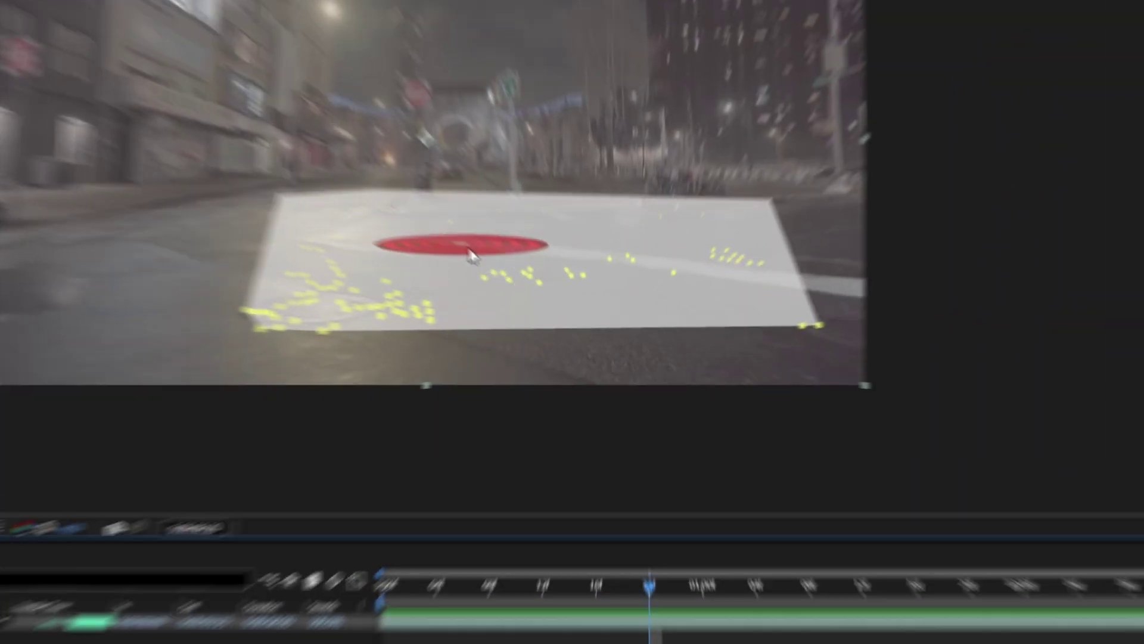
right_click(551, 306)
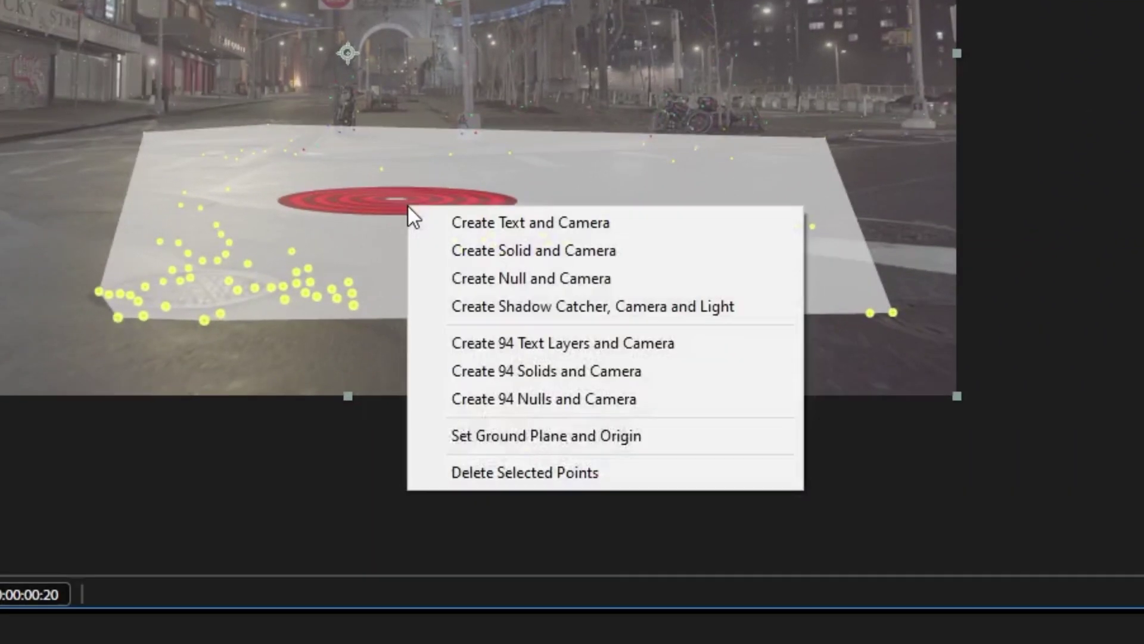
left_click(500, 440)
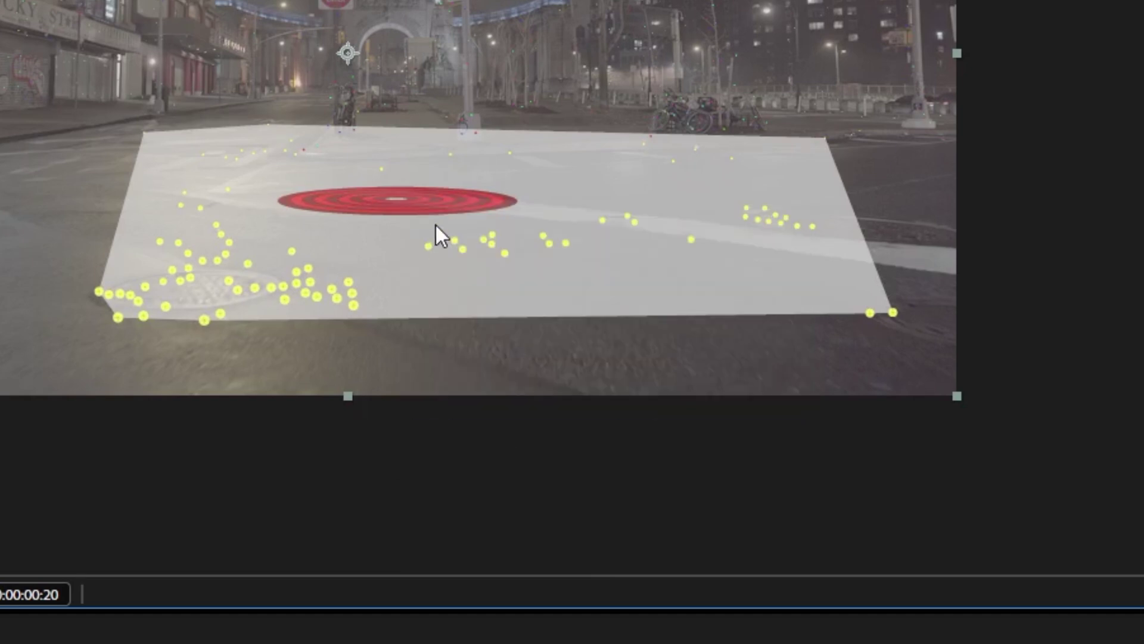
right_click(403, 199)
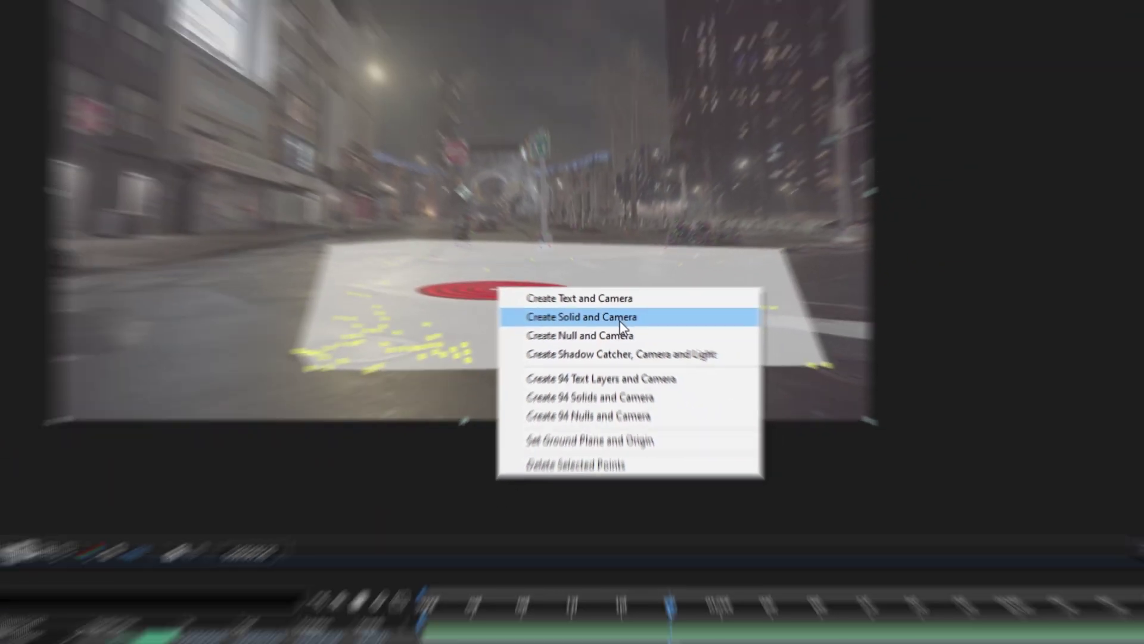
left_click(645, 331)
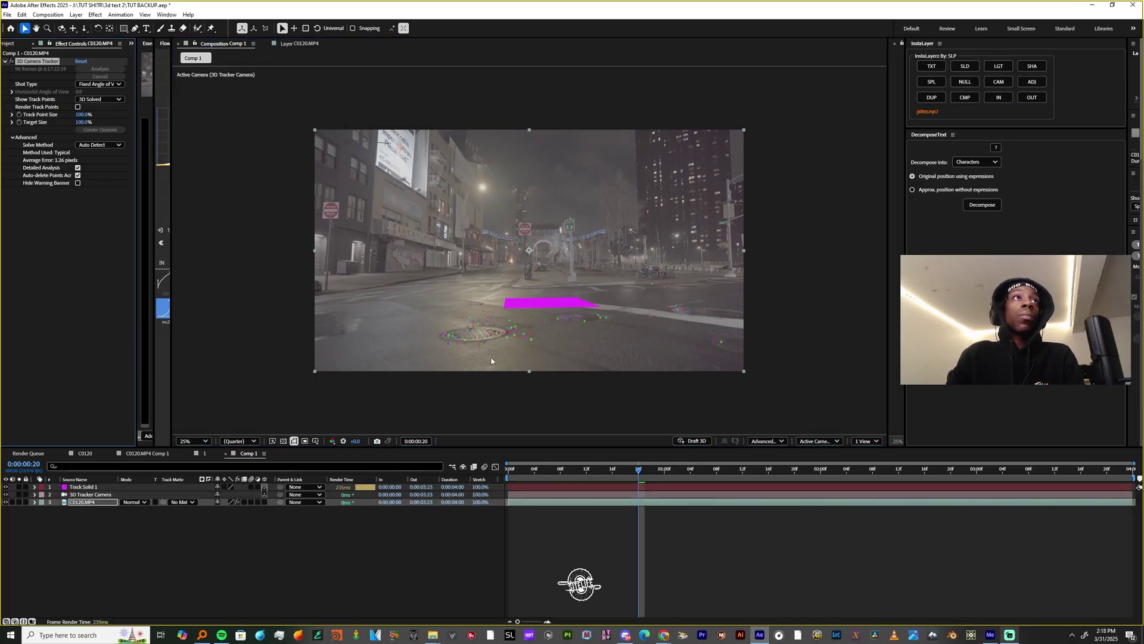
Select the track points around the manhole cover and crosswalk line and create a text layer on their plane
mouse_move(527, 370)
left_mouse_down()
mouse_move(477, 256)
mouse_move(524, 361)
left_mouse_up()
left_click(512, 306)
mouse_move(440, 335)
left_mouse_down()
mouse_move(626, 305)
mouse_move(659, 333)
mouse_move(685, 303)
mouse_move(720, 327)
mouse_move(661, 287)
mouse_move(678, 308)
mouse_move(634, 303)
left_mouse_up()
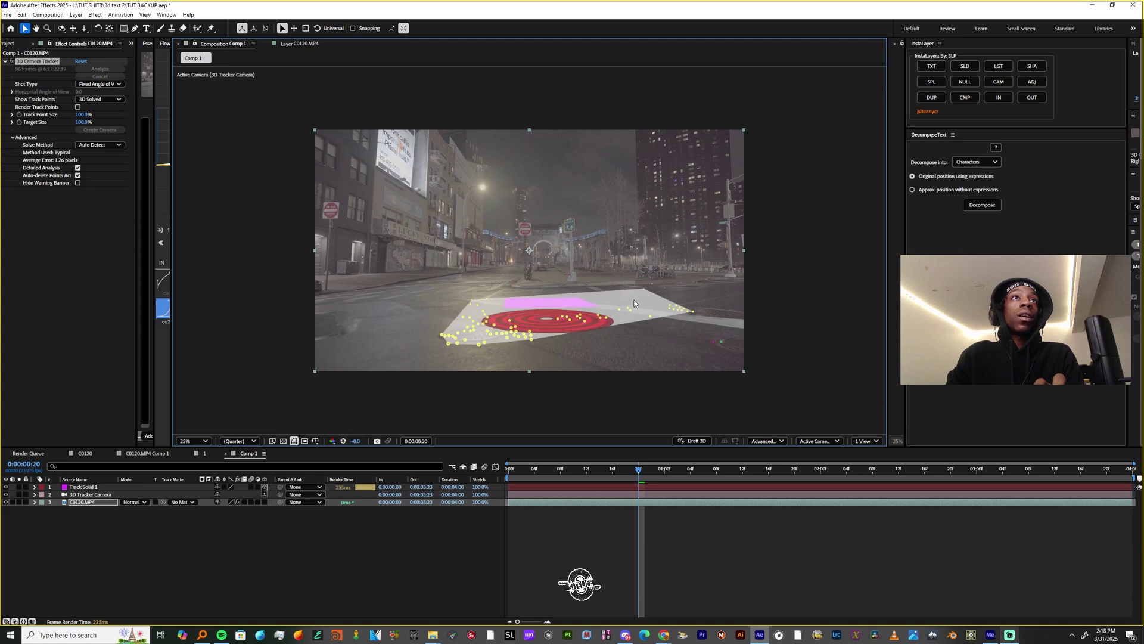
left_click(540, 289)
left_click_drag(558, 298, 555, 303)
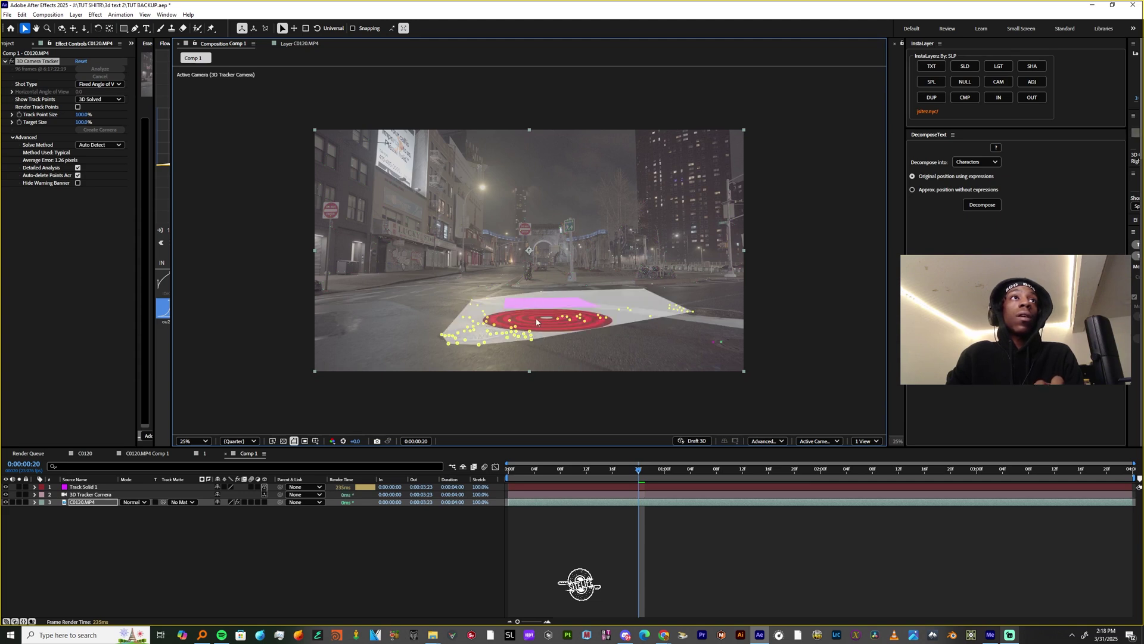
right_click(547, 328)
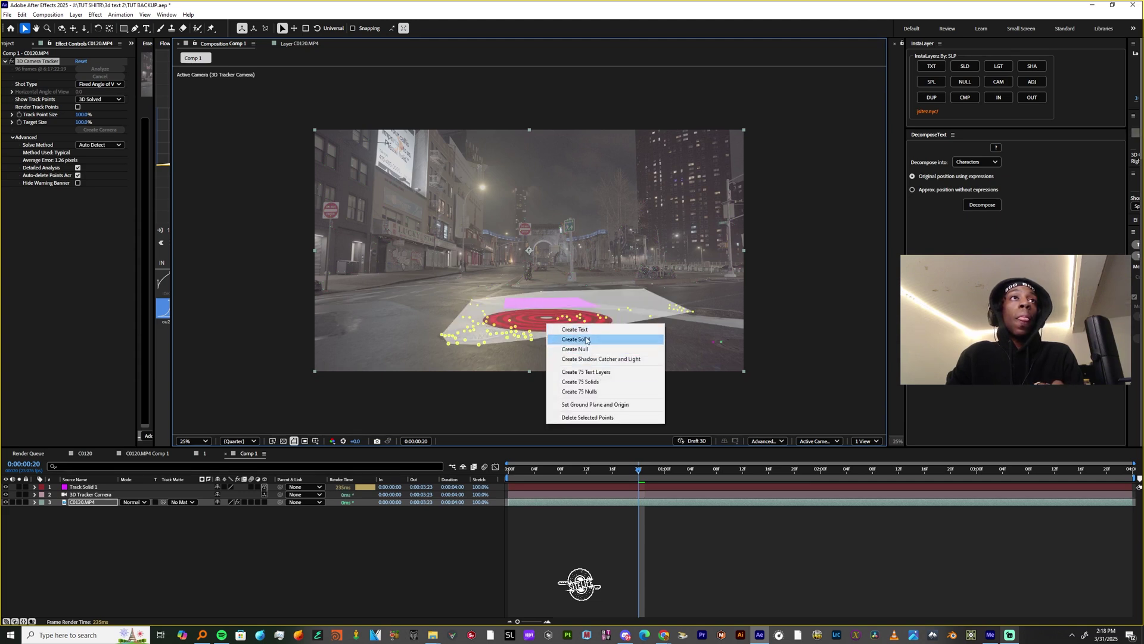
key("Escape")
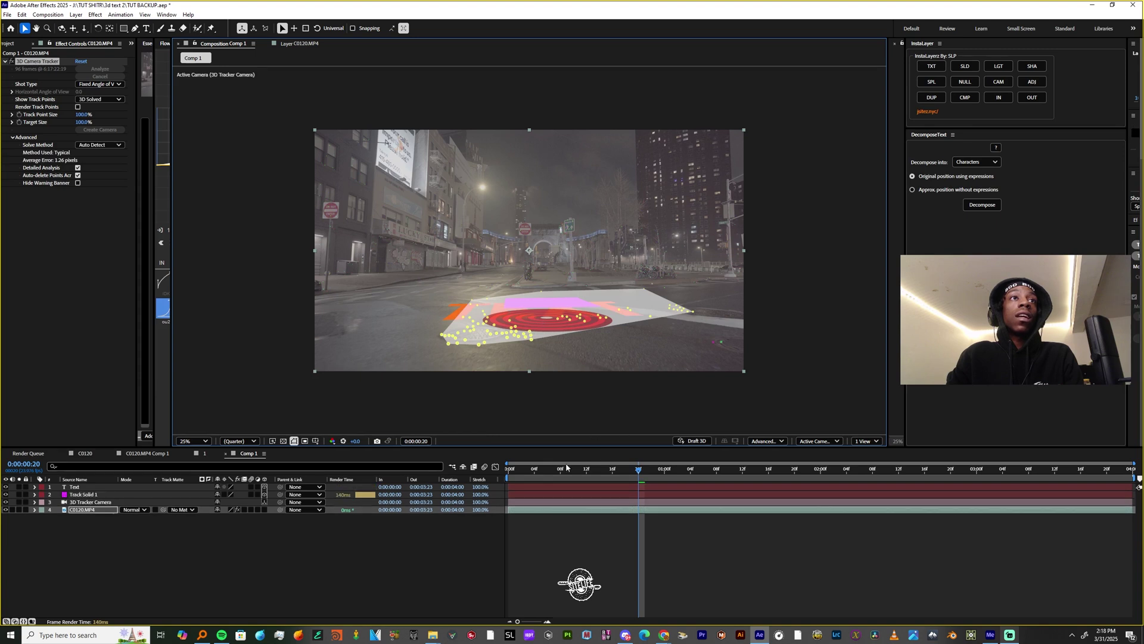
Scrub to 0:00:02:01 and move the text layer along its Z axis, up and away from the magenta solid
key("space")
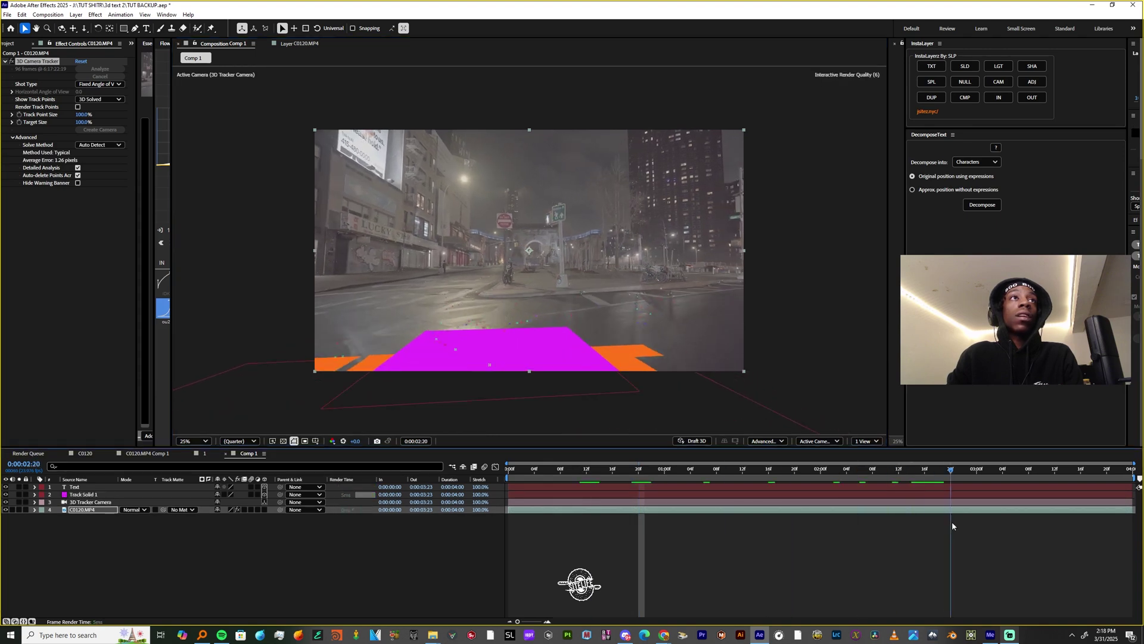
left_click_drag(910, 528, 828, 529)
left_click(137, 517)
left_click(75, 487)
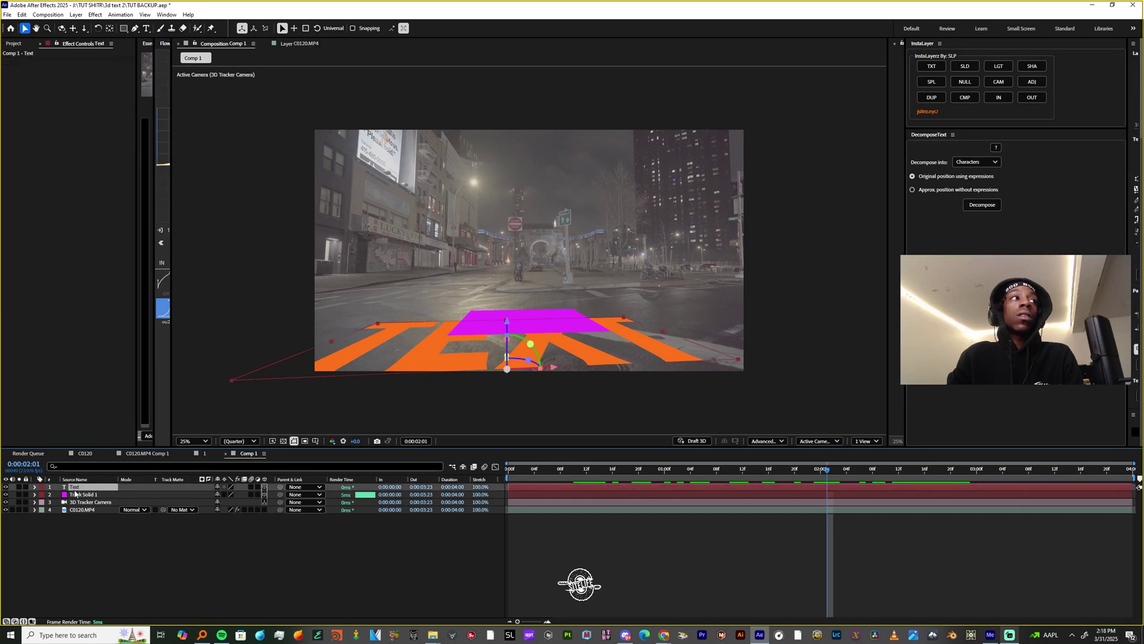
left_click_drag(504, 326, 506, 261)
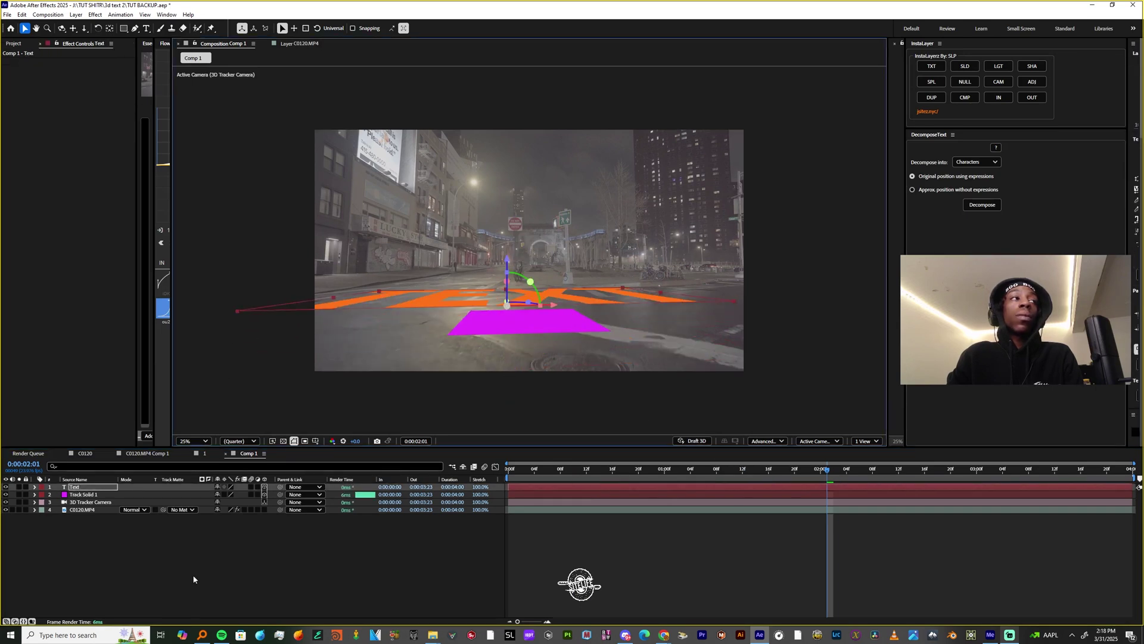
Stand the text layer upright by setting its X orientation to 0°
key("r")
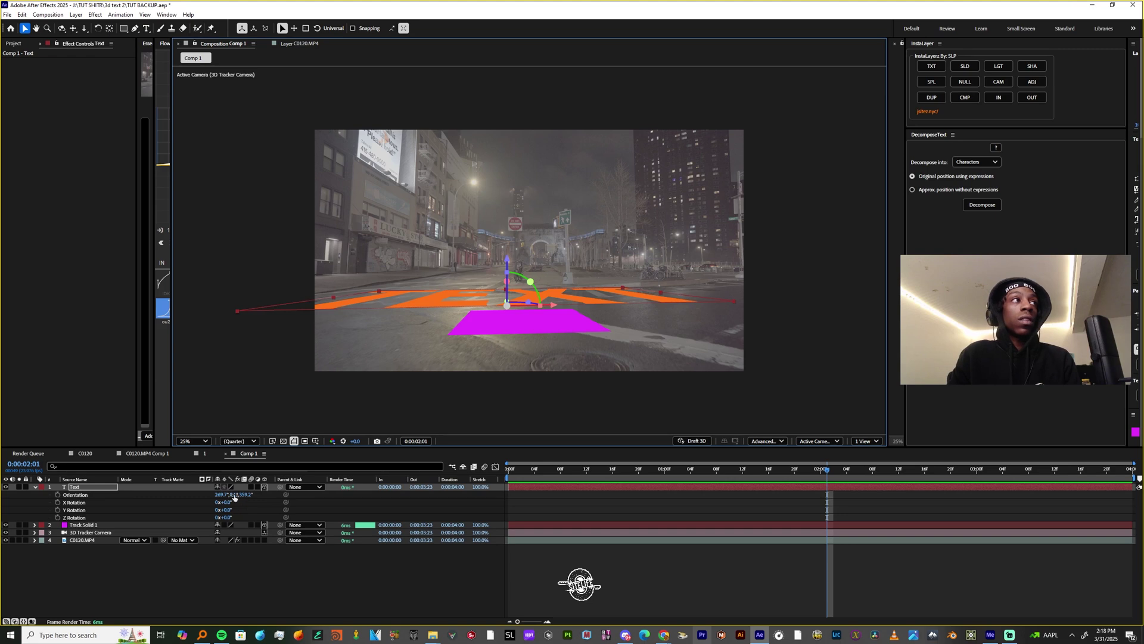
mouse_move(234, 497)
left_mouse_down()
mouse_move(222, 492)
mouse_move(261, 496)
mouse_move(219, 494)
left_mouse_up()
type("0")
key("Return")
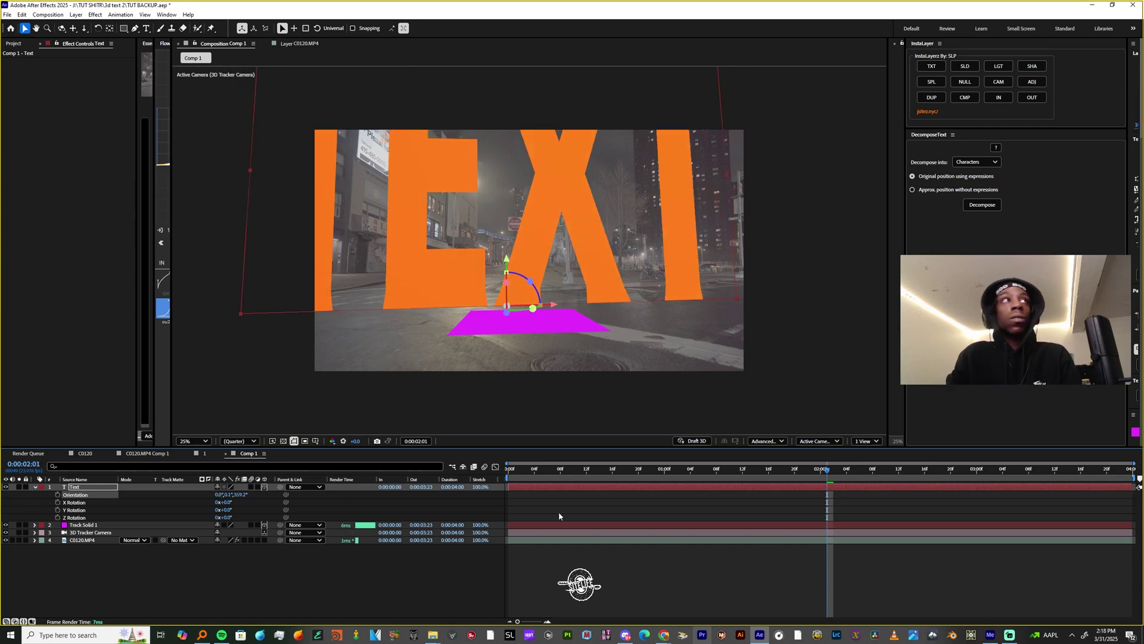
Scale the text layer to 282.8% and reposition it at 0:00:02:10 so it stands at the solid's far edge
key("s")
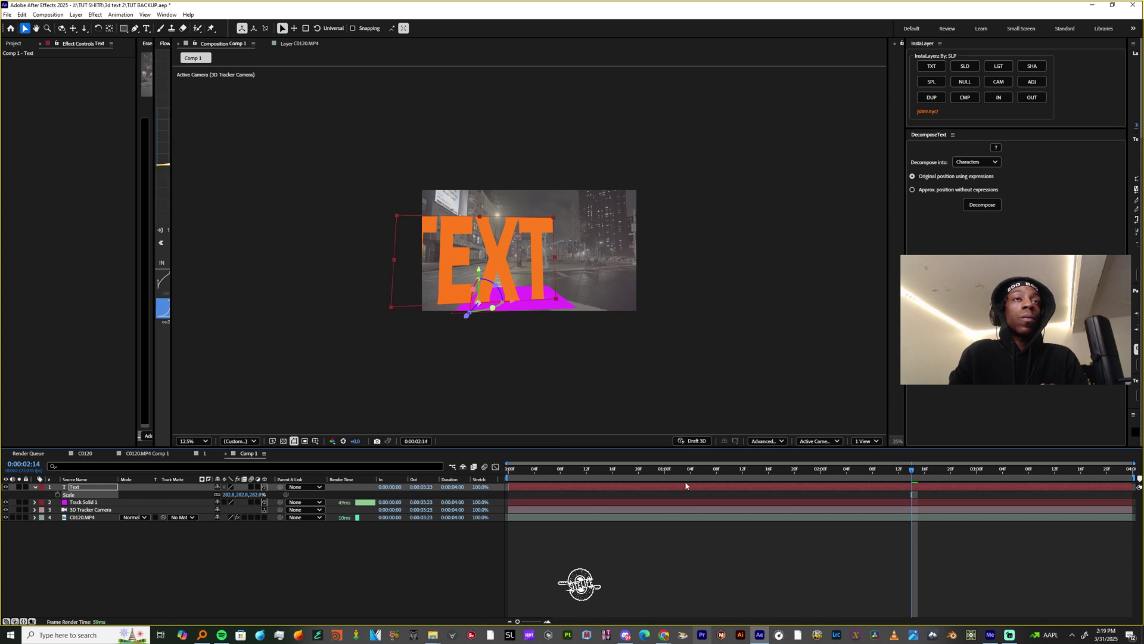
left_click_drag(685, 471, 885, 494)
left_click_drag(481, 304, 572, 292)
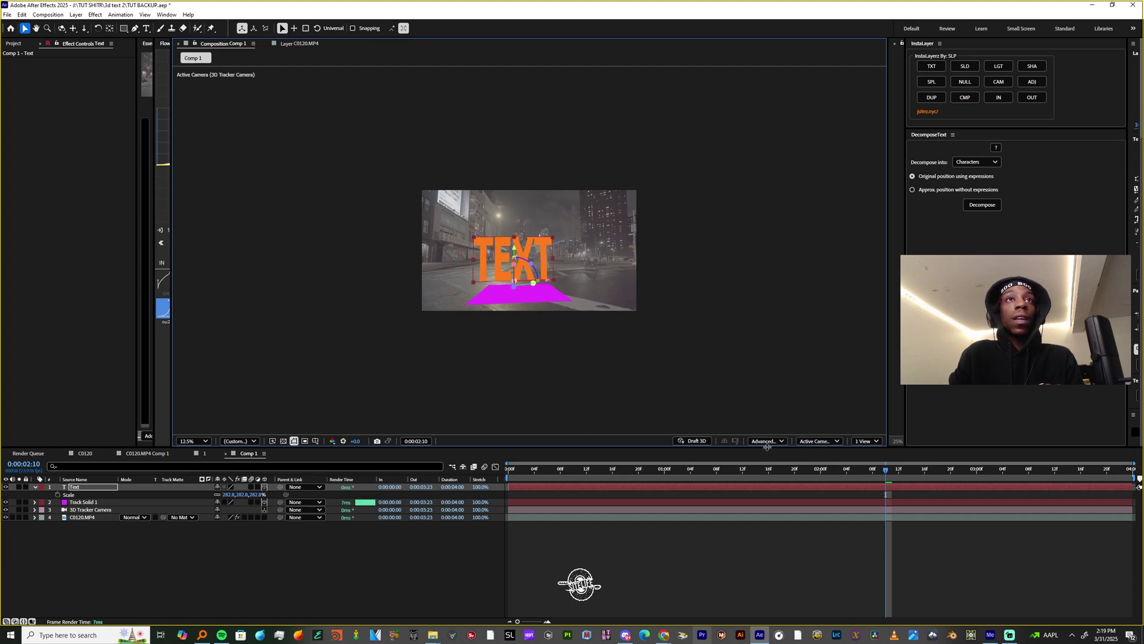
Switch the composition's 3D renderer to Classic 3D and back to Advanced 3D
left_click(767, 441)
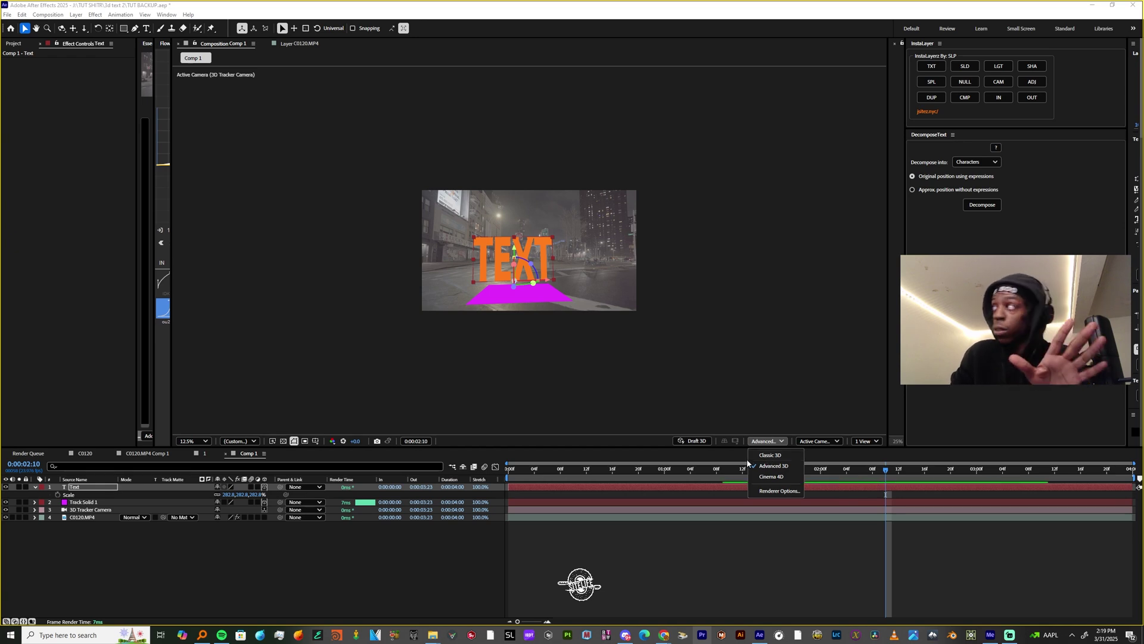
left_click(757, 456)
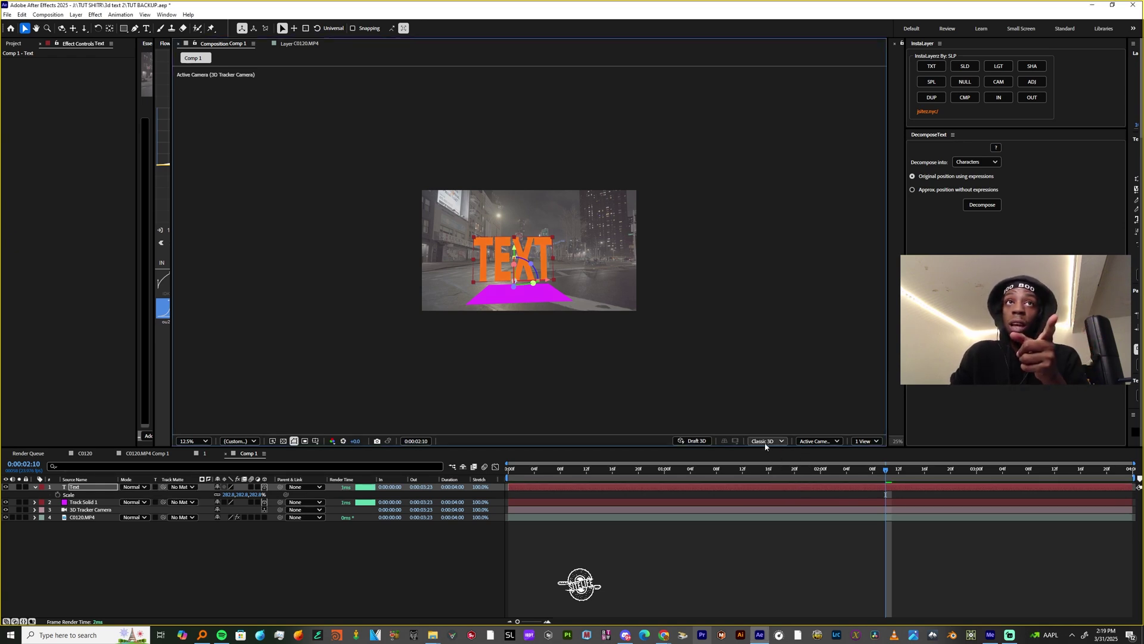
left_click(772, 441)
left_click(768, 468)
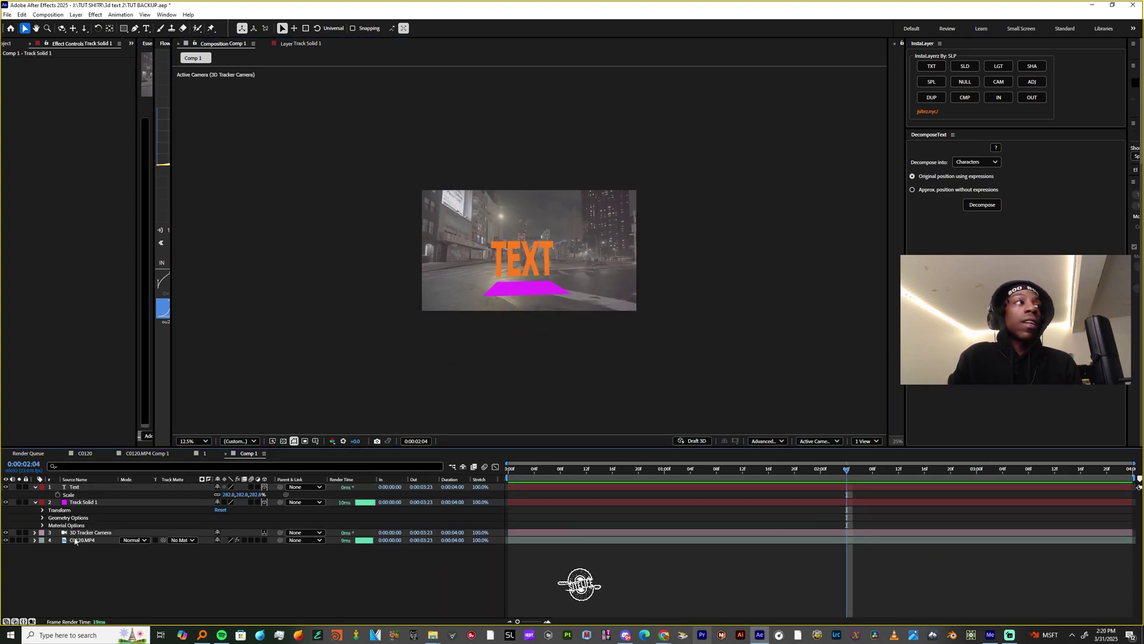
Set Accepts Shadows to Only in the material options of Track Solid 1
left_click(82, 504)
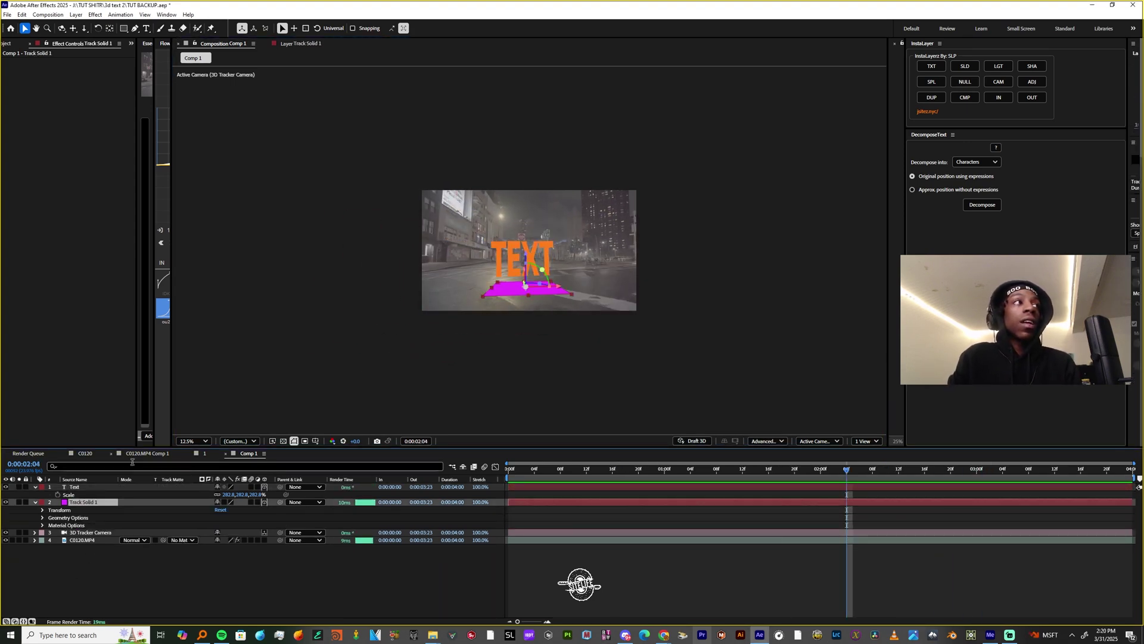
left_click(42, 510)
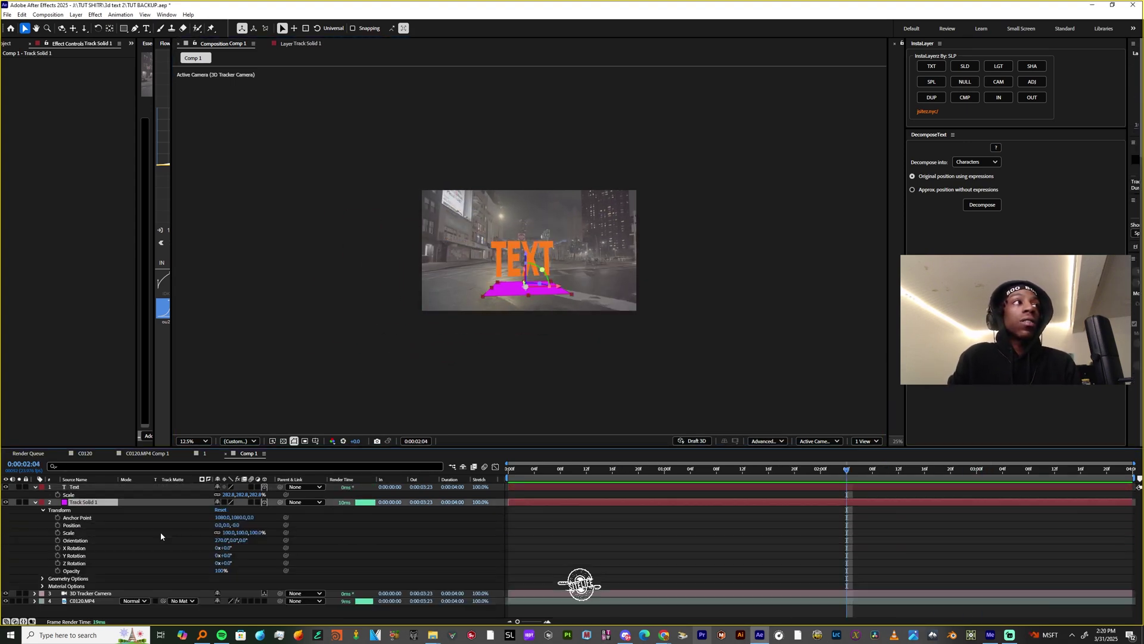
left_click(42, 587)
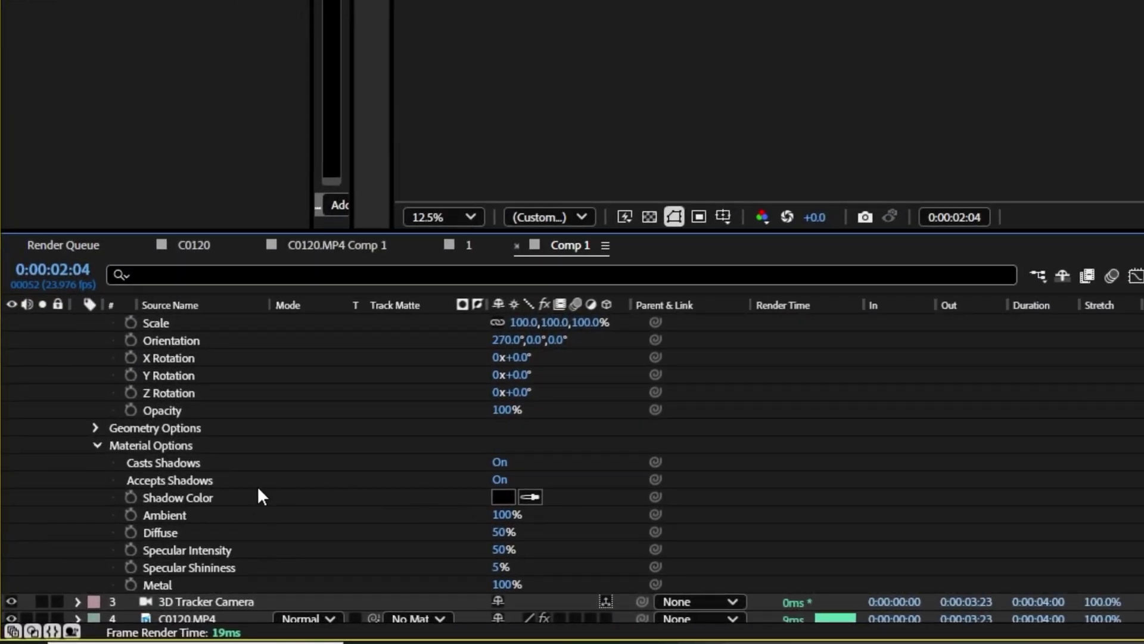
left_click(499, 481)
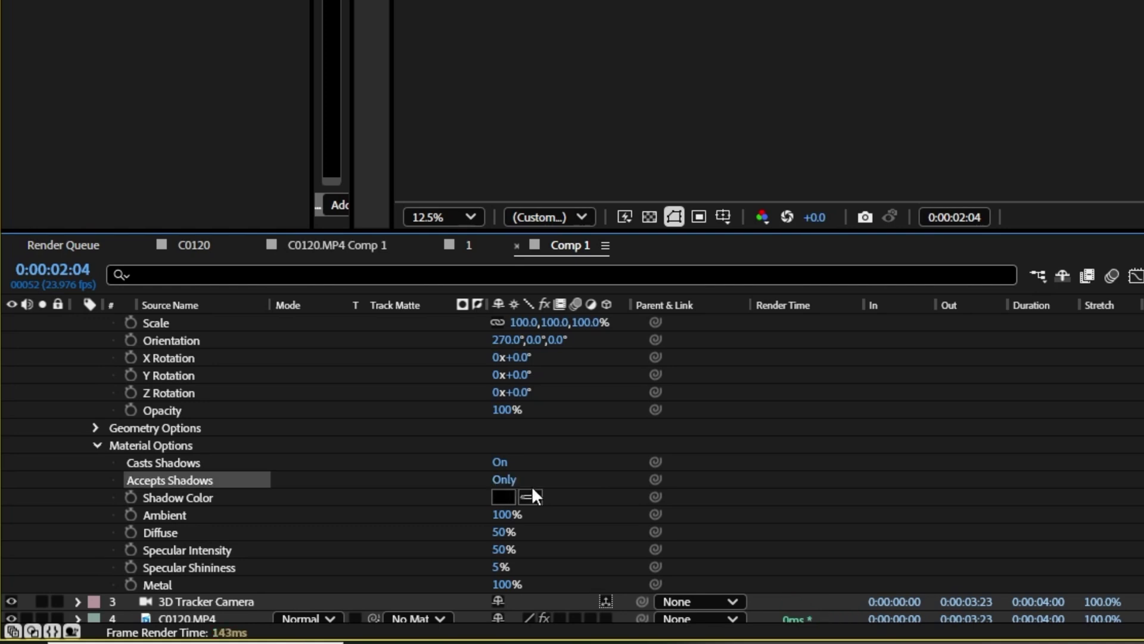
Give the text layer a Convex bevel with a bevel depth of 3.3
key("period")
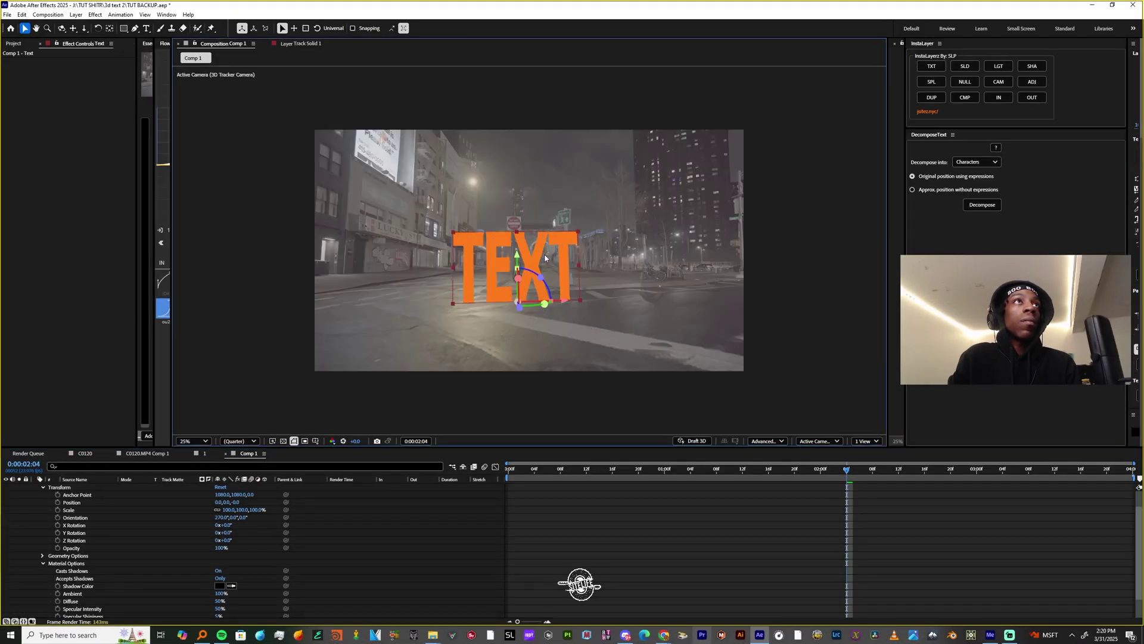
left_click(517, 255)
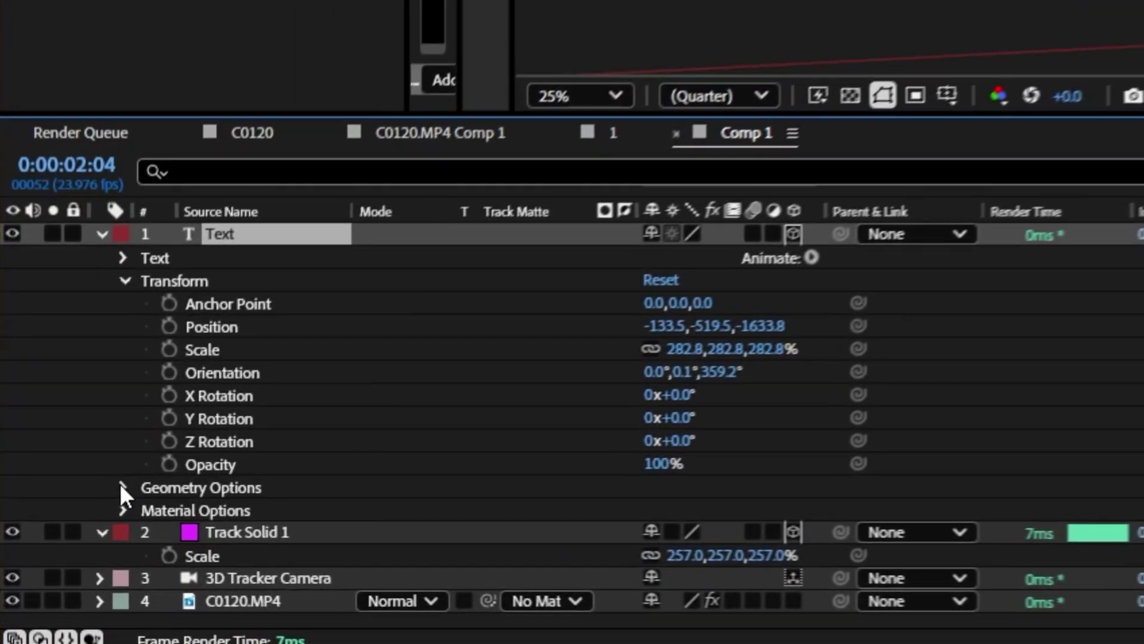
left_click(122, 487)
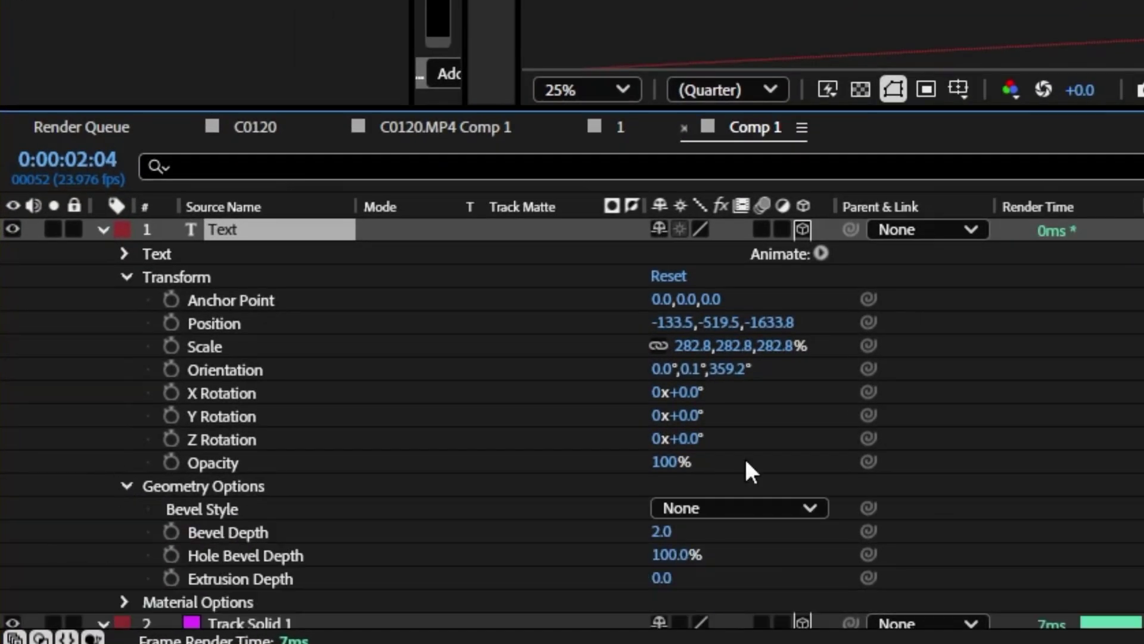
scroll(775, 435, "down", 3)
left_click(697, 436)
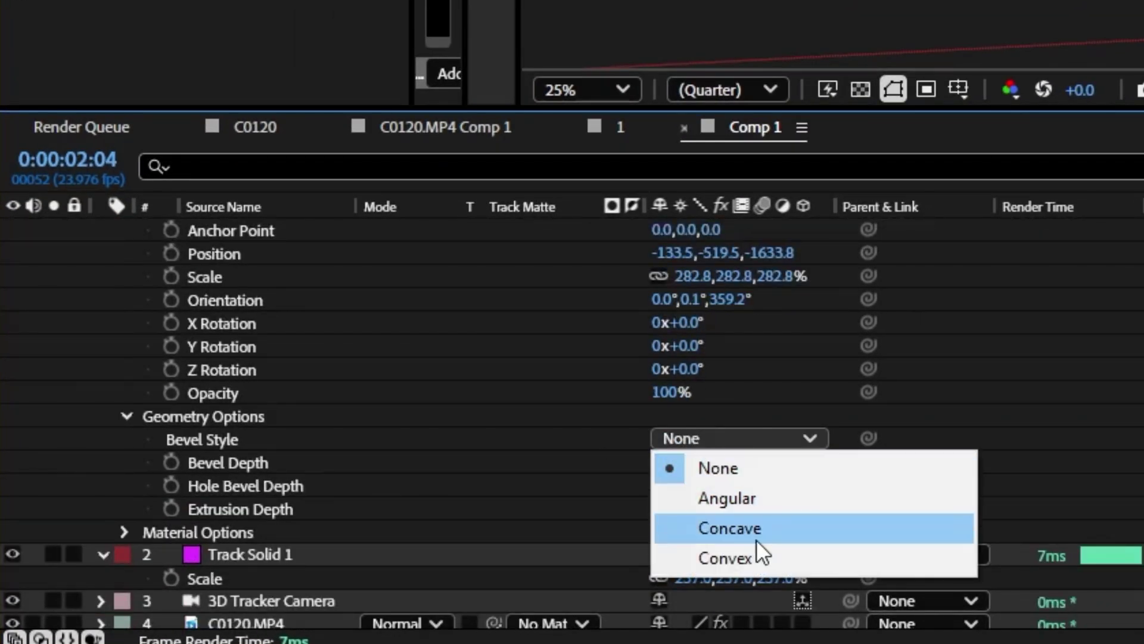
left_click(733, 557)
mouse_move(660, 463)
left_mouse_down()
mouse_move(695, 468)
mouse_move(680, 469)
left_mouse_up()
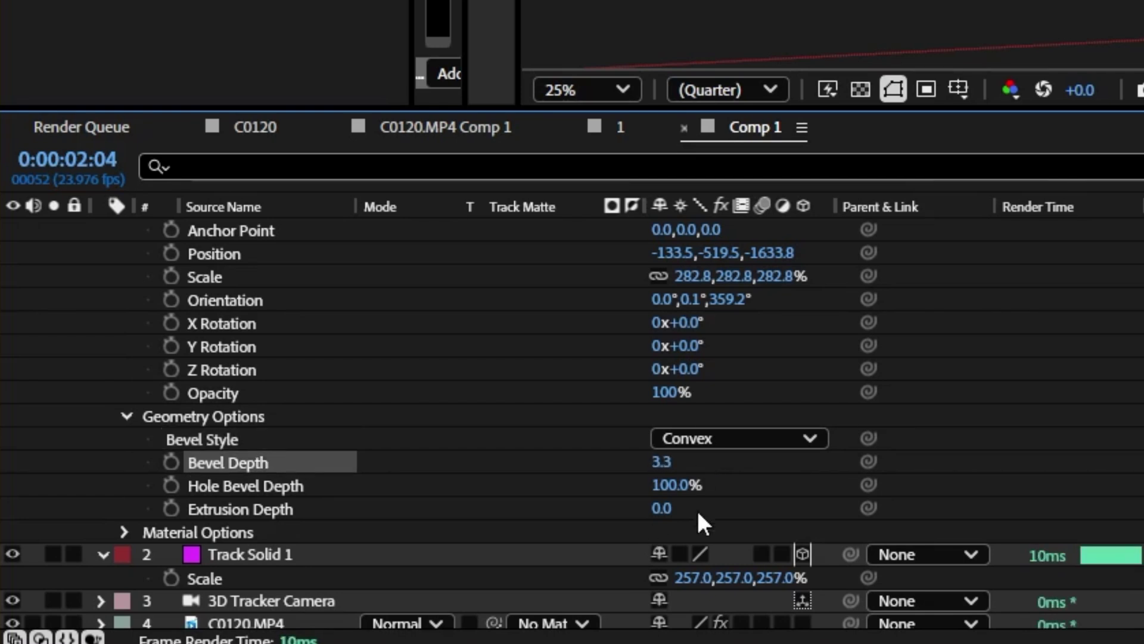
Set the text layer's extrusion depth to 45
left_click(662, 508)
type("45")
key("Return")
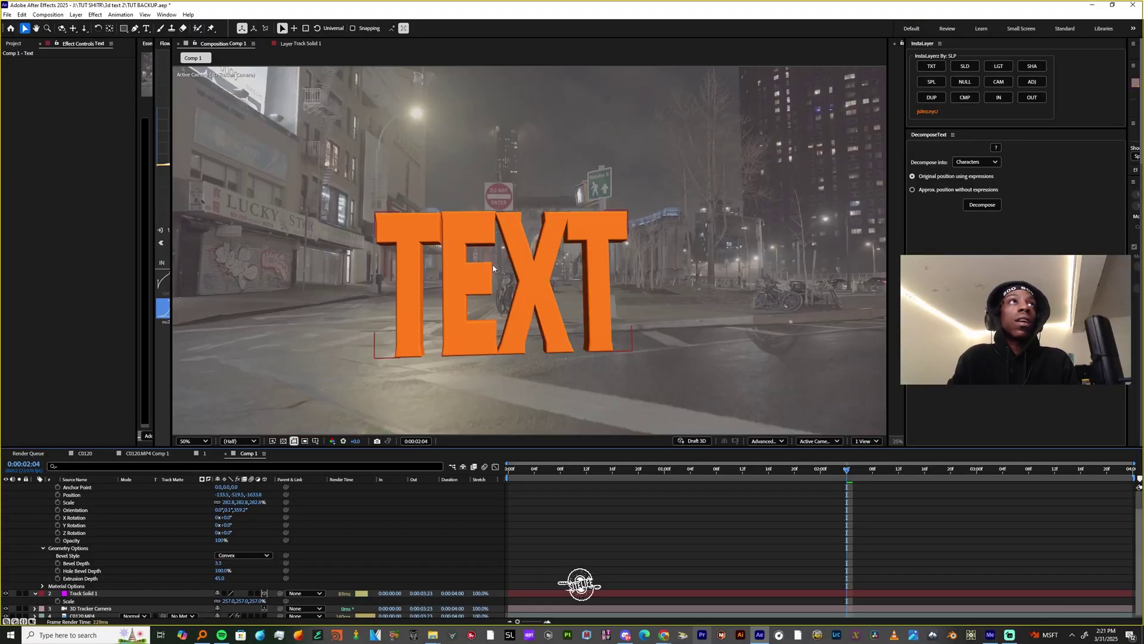
Widen the cramped column of docked panels so the text property controls have room
left_click_drag(1128, 154, 984, 181)
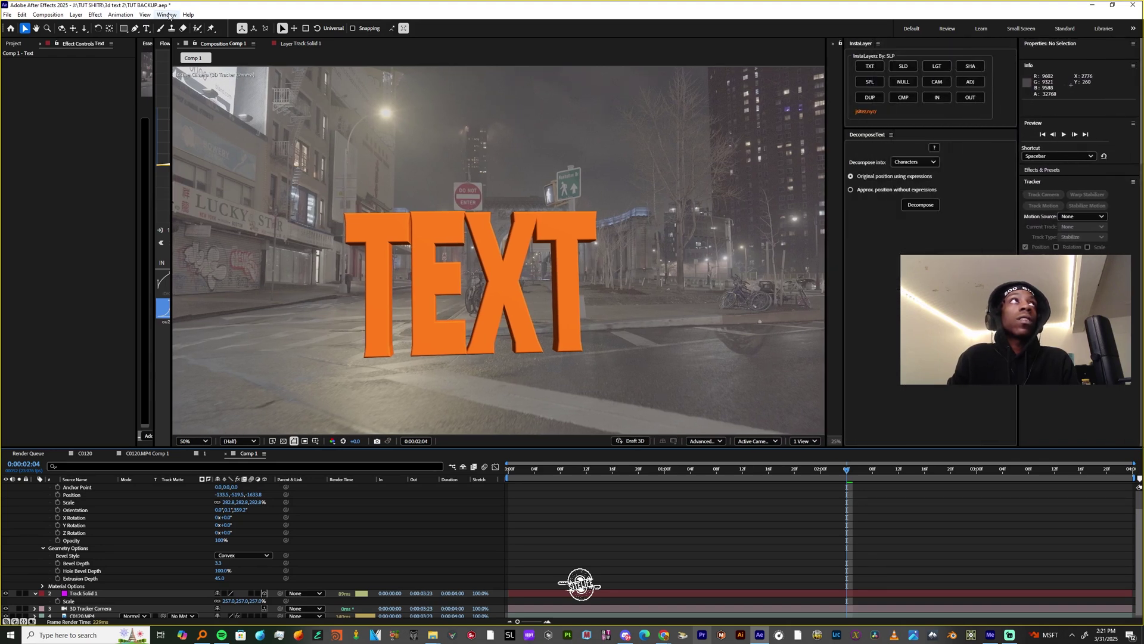
left_click(167, 15)
left_click(196, 143)
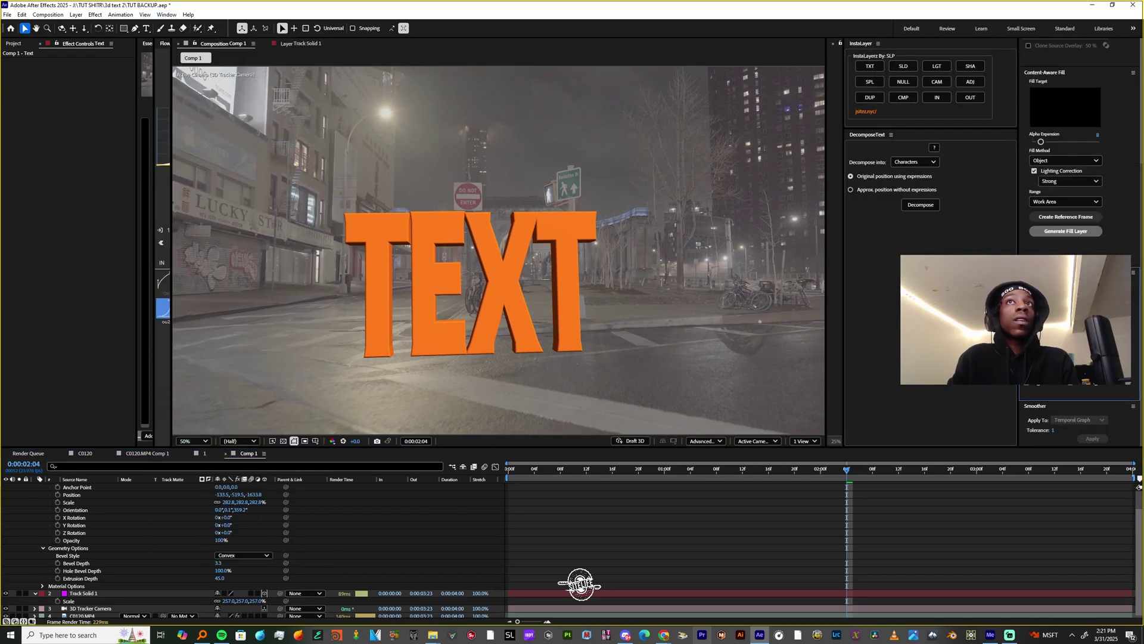
Select all characters of the street text, set their tracking to 62, and replace the wording with JSITEZ
left_click(464, 276)
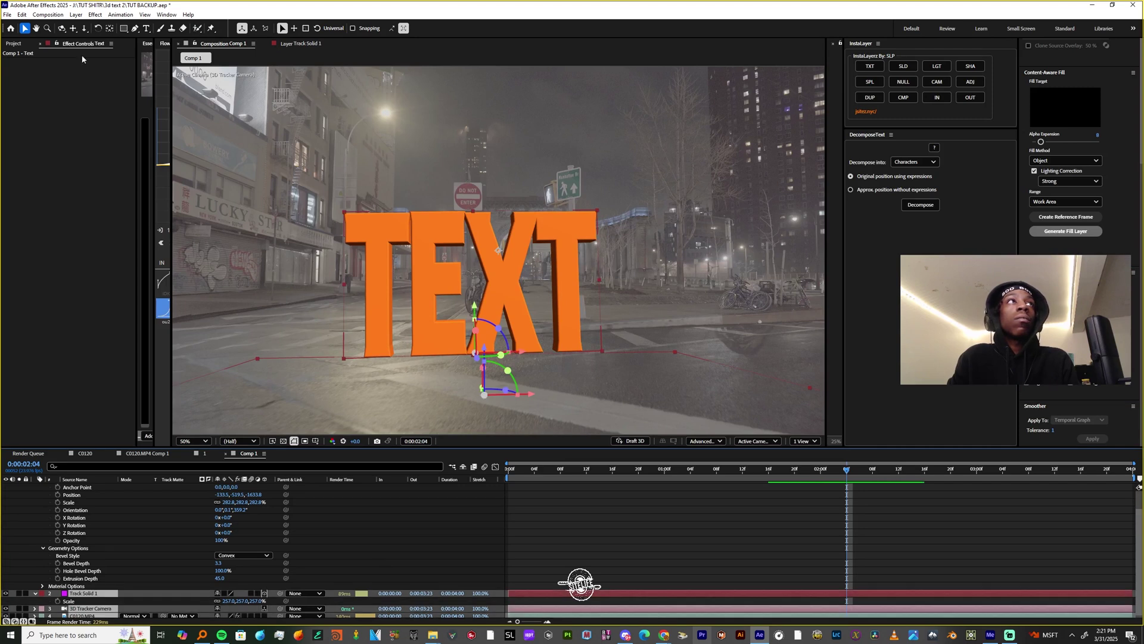
left_click(146, 28)
left_click(532, 310)
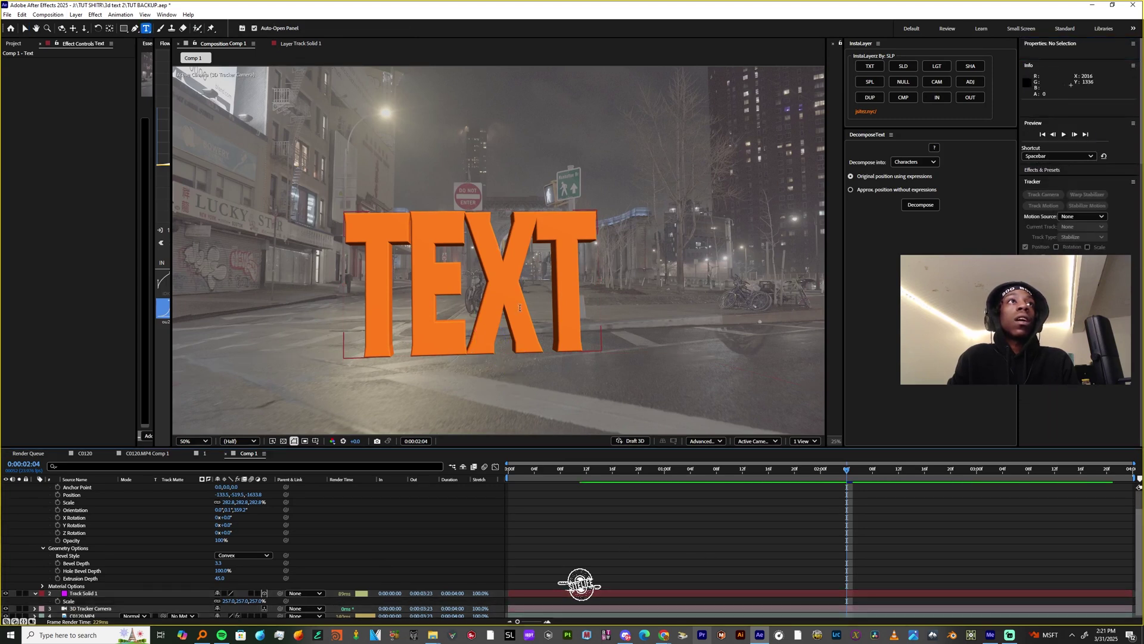
double_click(532, 311)
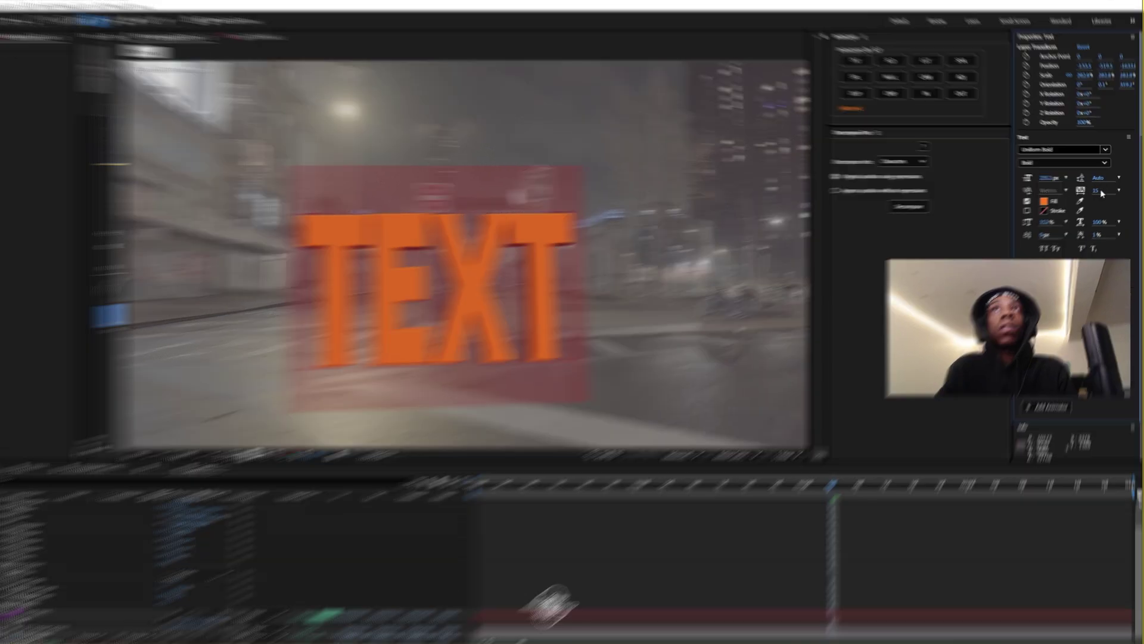
left_click_drag(1095, 189, 1113, 190)
left_click_drag(940, 300, 914, 298)
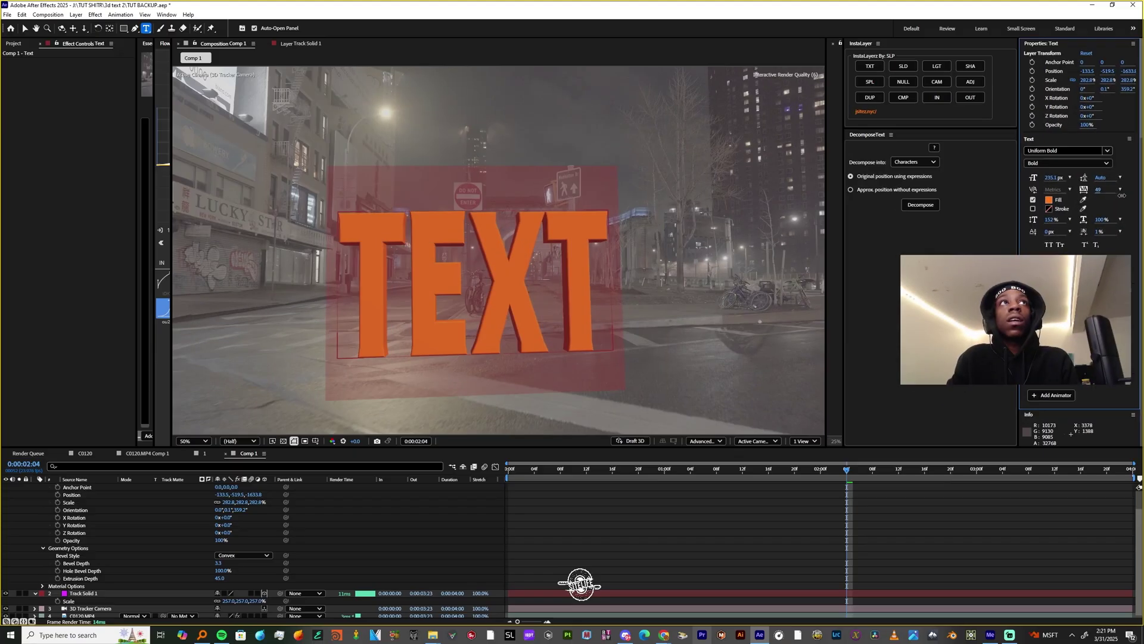
left_click_drag(1121, 195, 1128, 197)
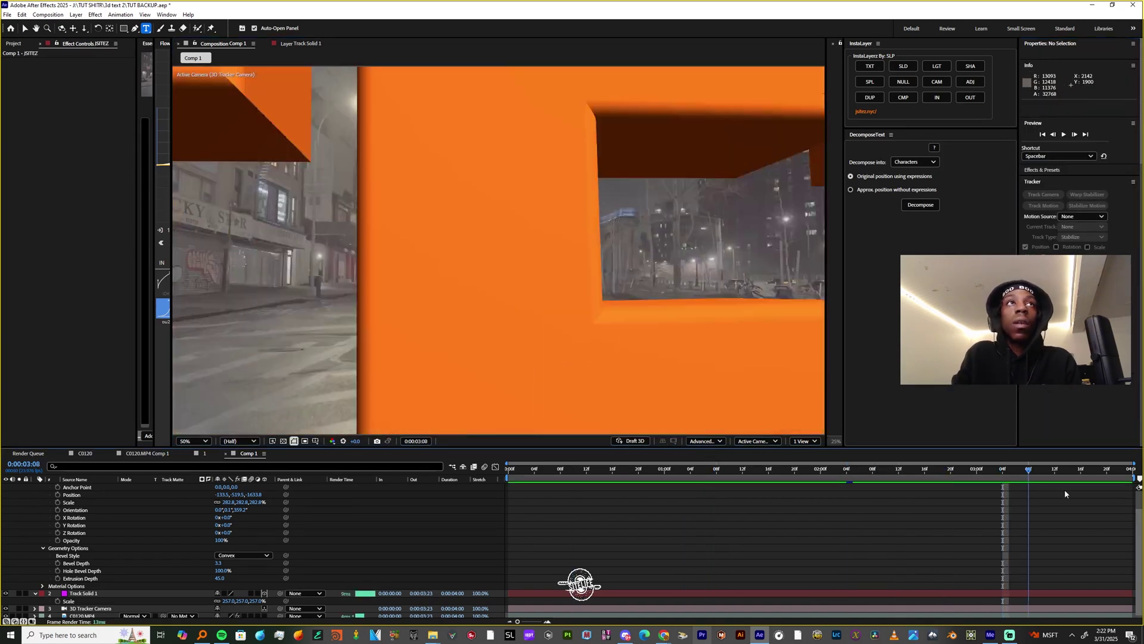
Recentre the JSITEZ layer horizontally around 0:00:03:04 by setting its X position to 26.5
left_click_drag(1065, 491, 1001, 503)
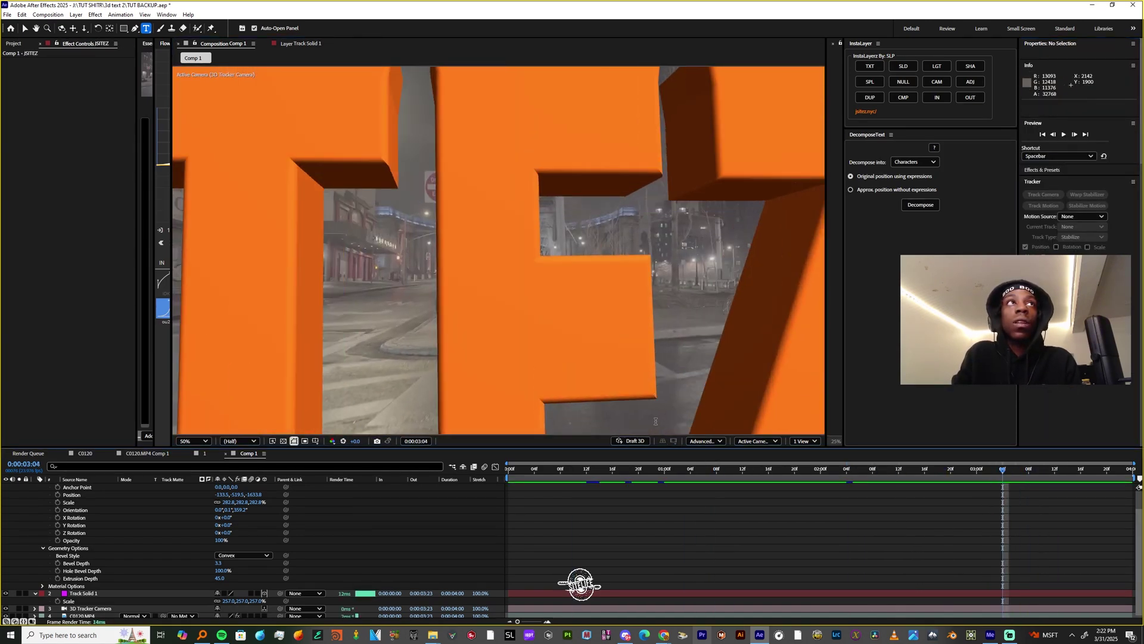
scroll(94, 546, "up", 1)
left_click(84, 486)
key("Return")
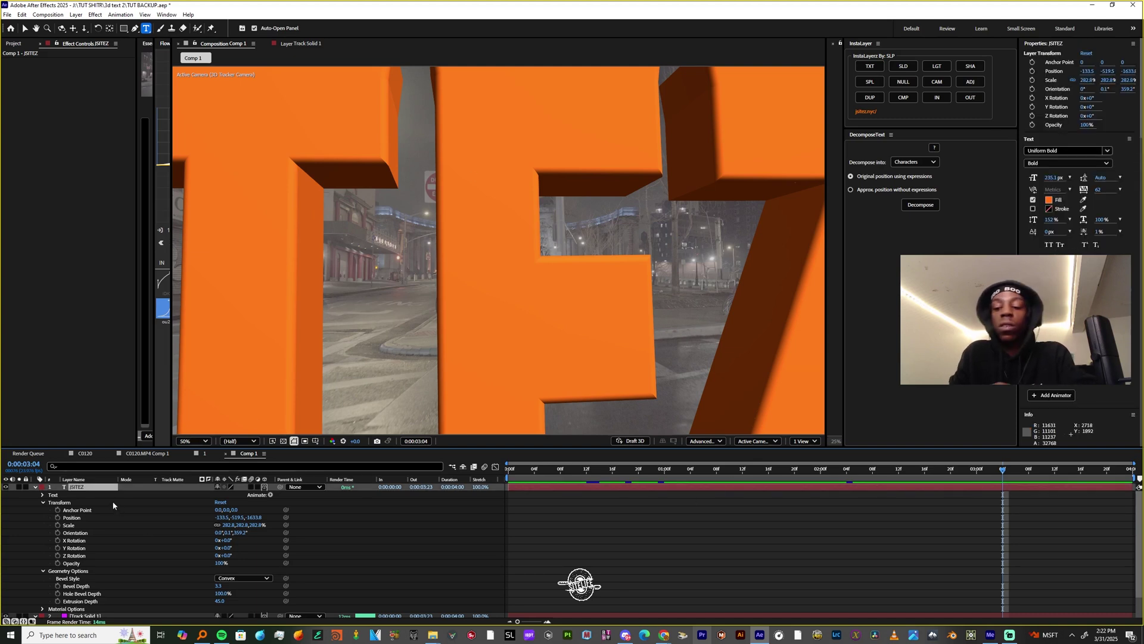
key("u")
left_click_drag(224, 497, 331, 496)
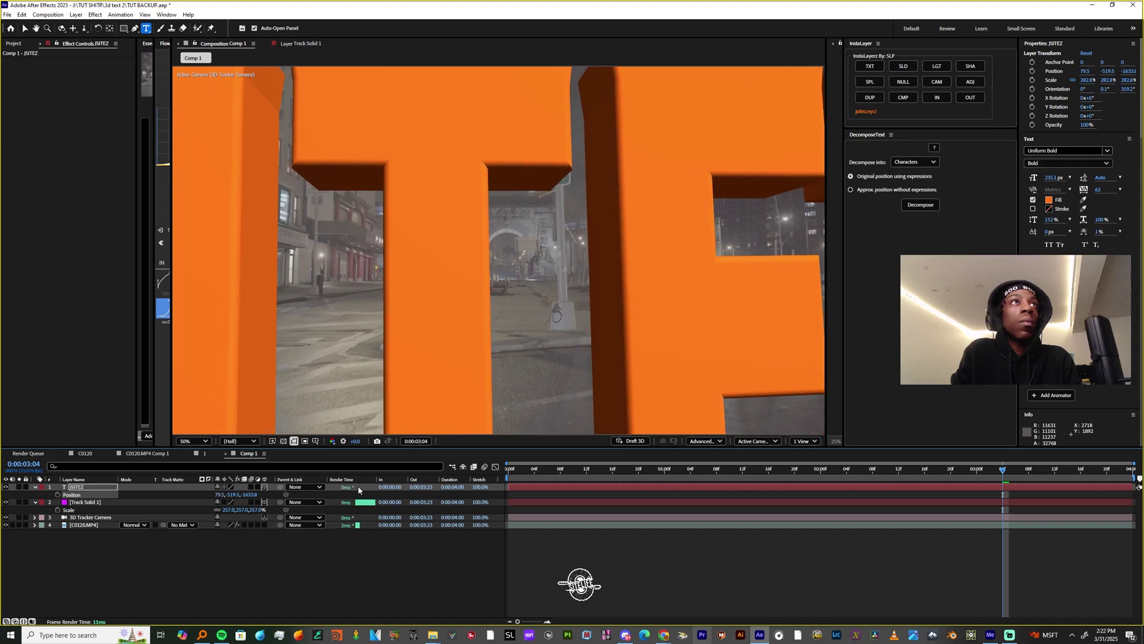
key("Home")
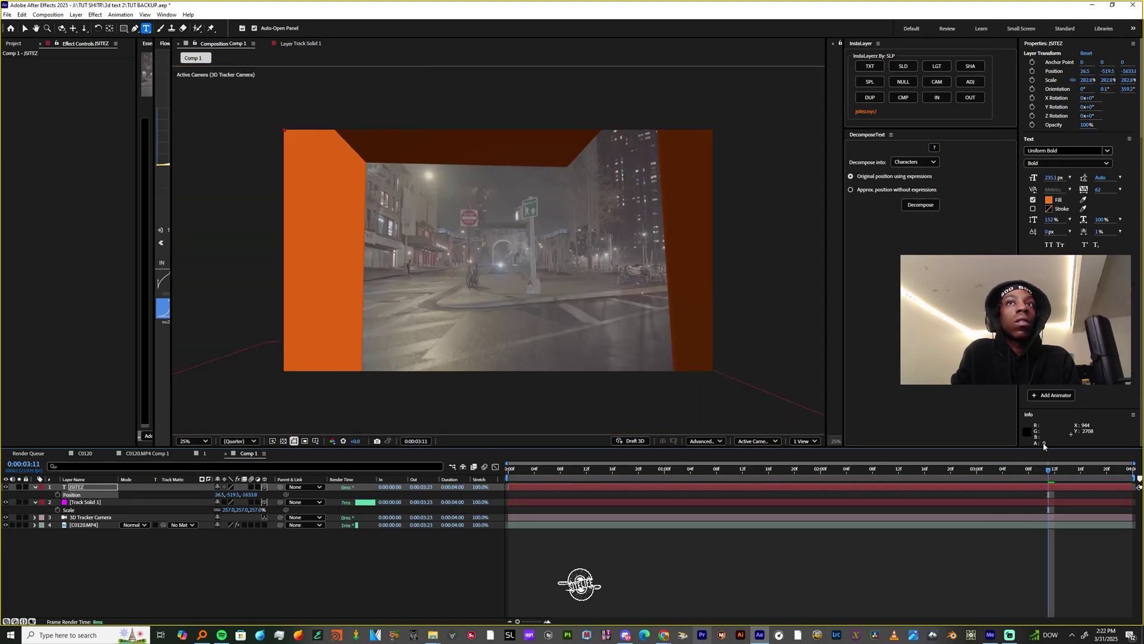
Go to 0:00:01:08 and set the JSITEZ layer's Specular Shininess to 100%
left_click_drag(1050, 476, 723, 492)
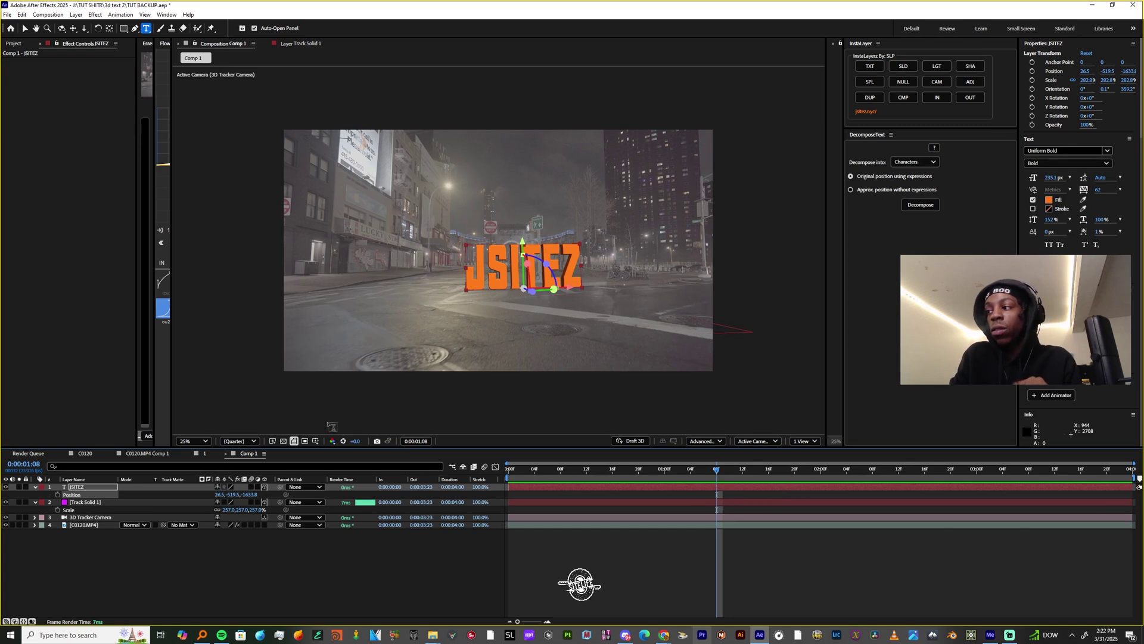
left_click(34, 487)
left_click(35, 487)
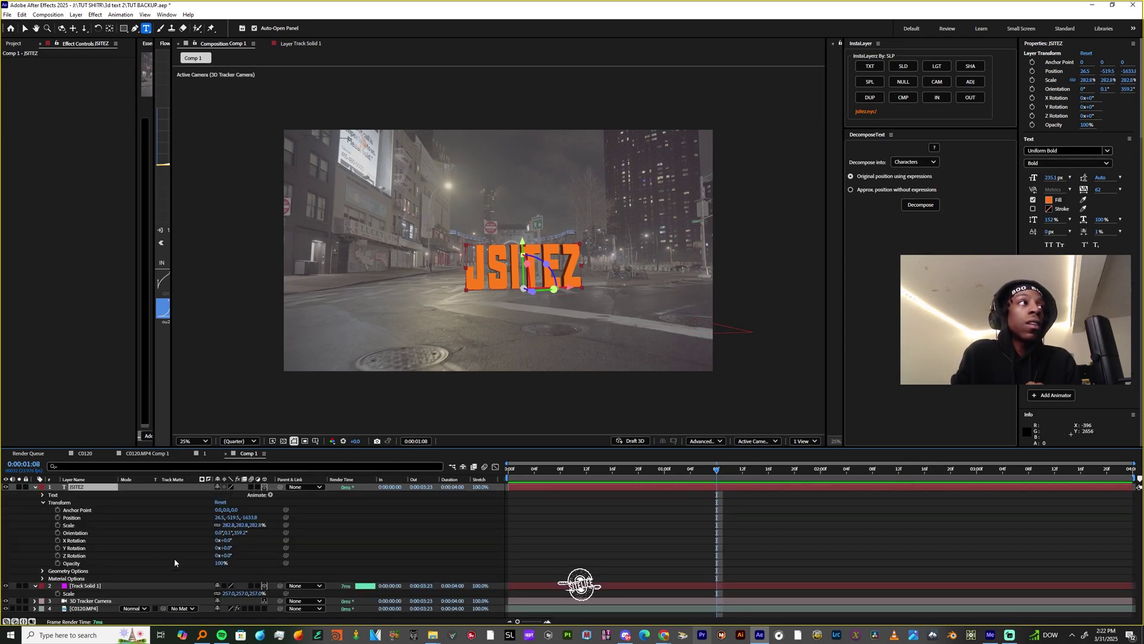
left_click(42, 578)
scroll(126, 549, "down", 2)
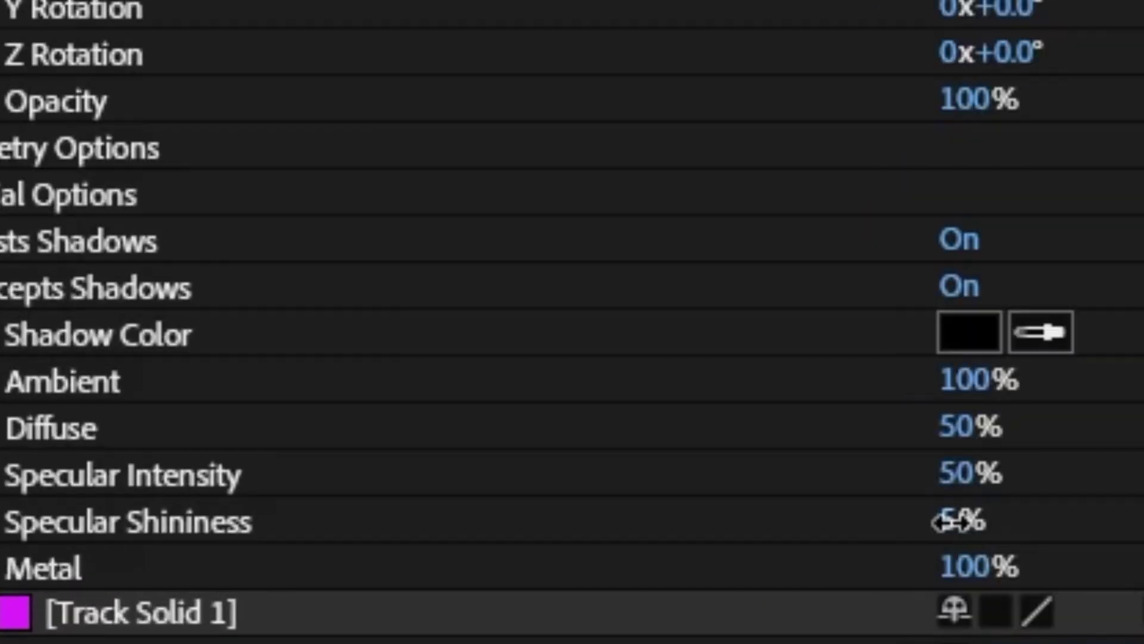
left_click_drag(217, 586, 265, 586)
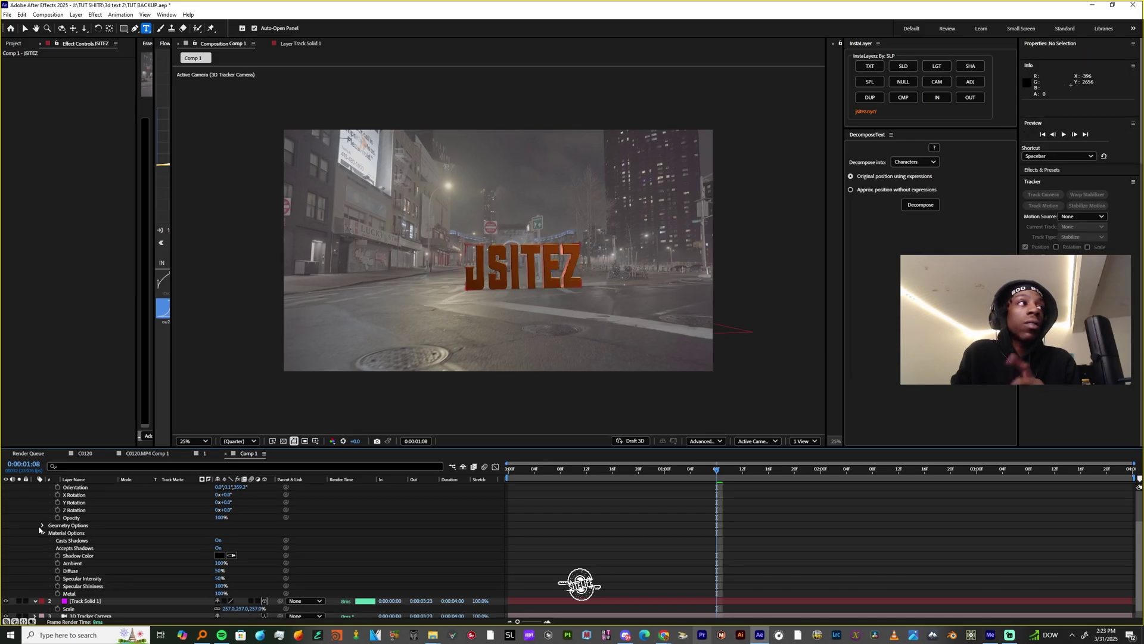
Add a Front Color animator to the JSITEZ text layer and set its colour to black (000000)
left_click(43, 525)
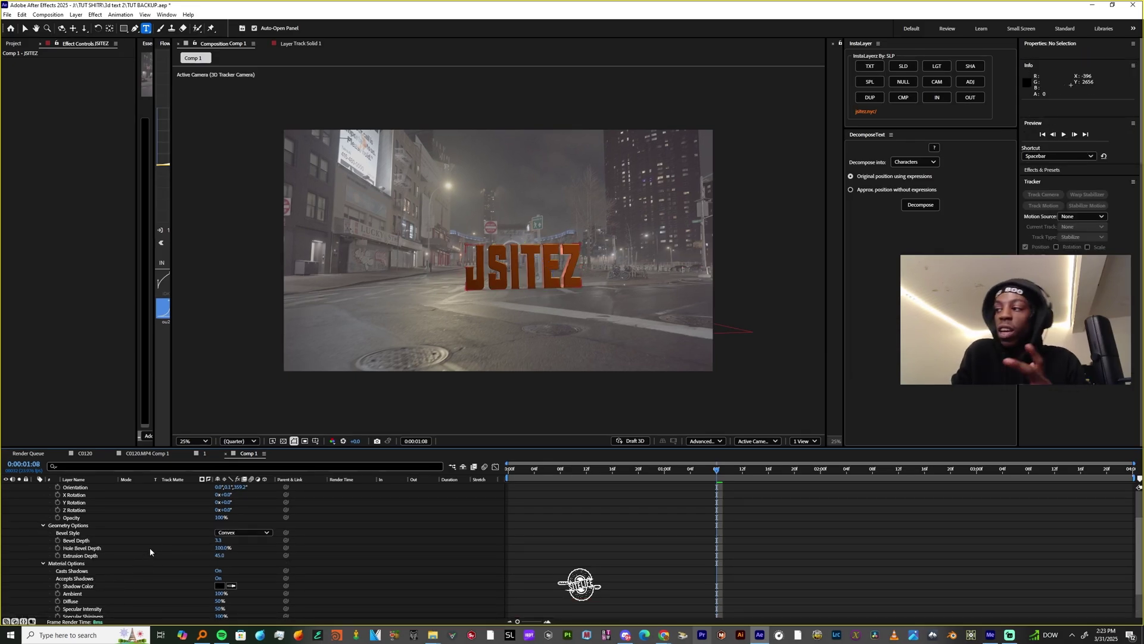
scroll(138, 554, "up", 3)
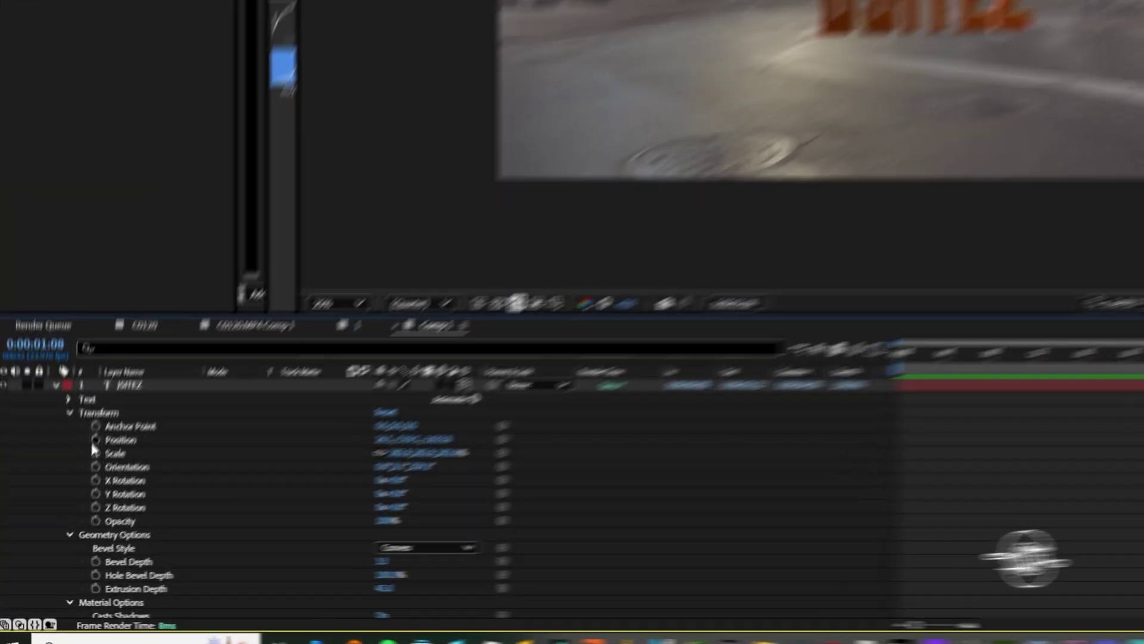
scroll(60, 536, "down", 2)
scroll(42, 524, "up", 2)
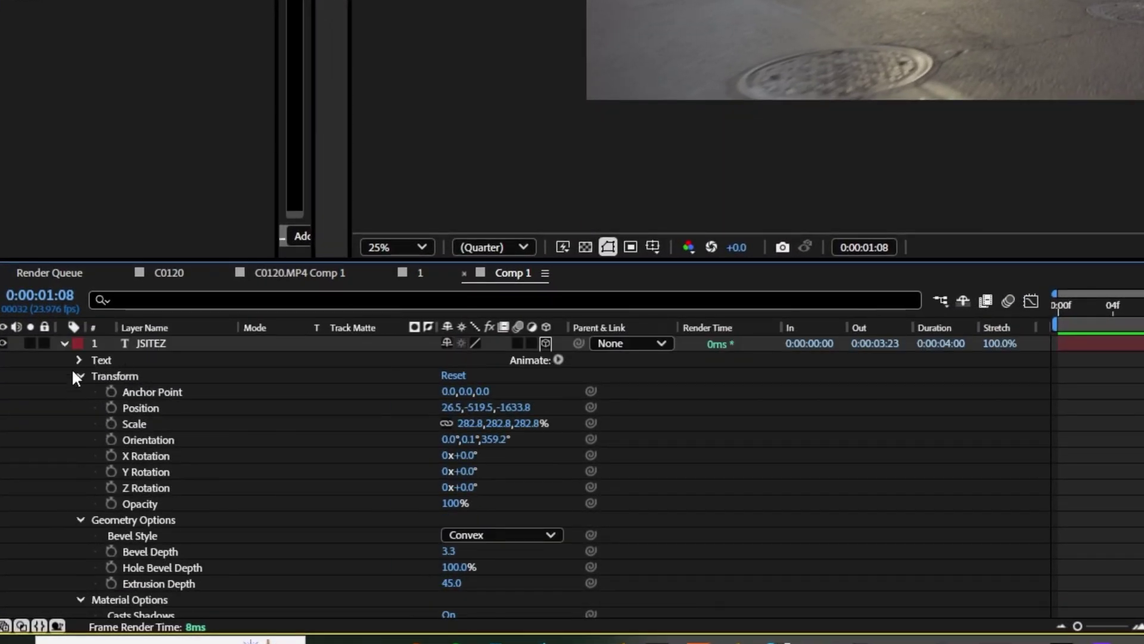
left_click(43, 494)
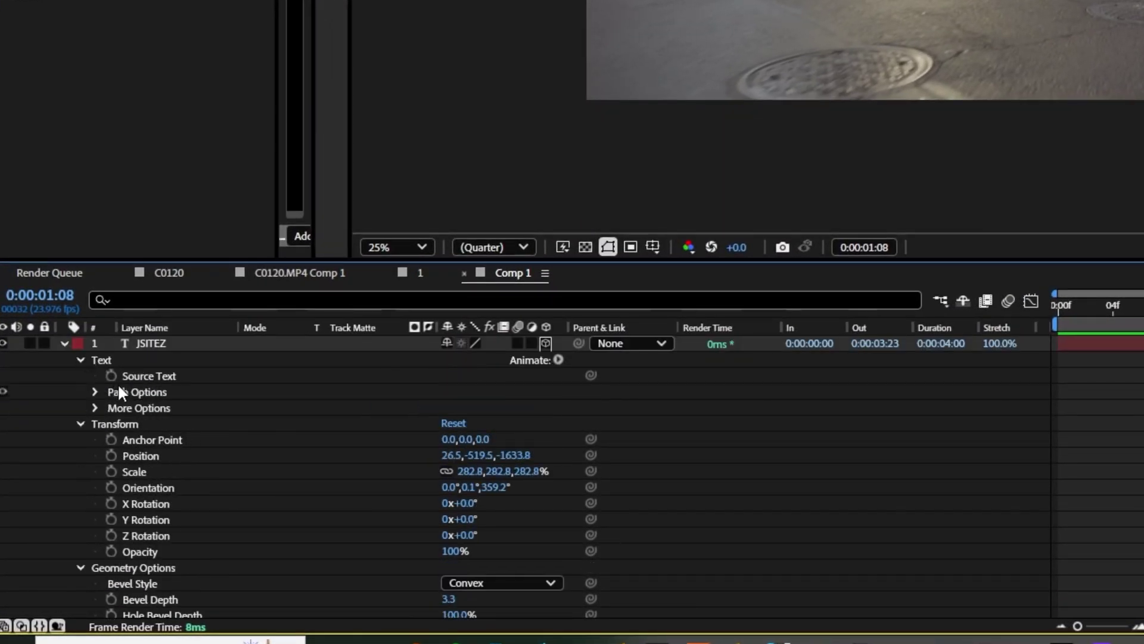
left_click(558, 360)
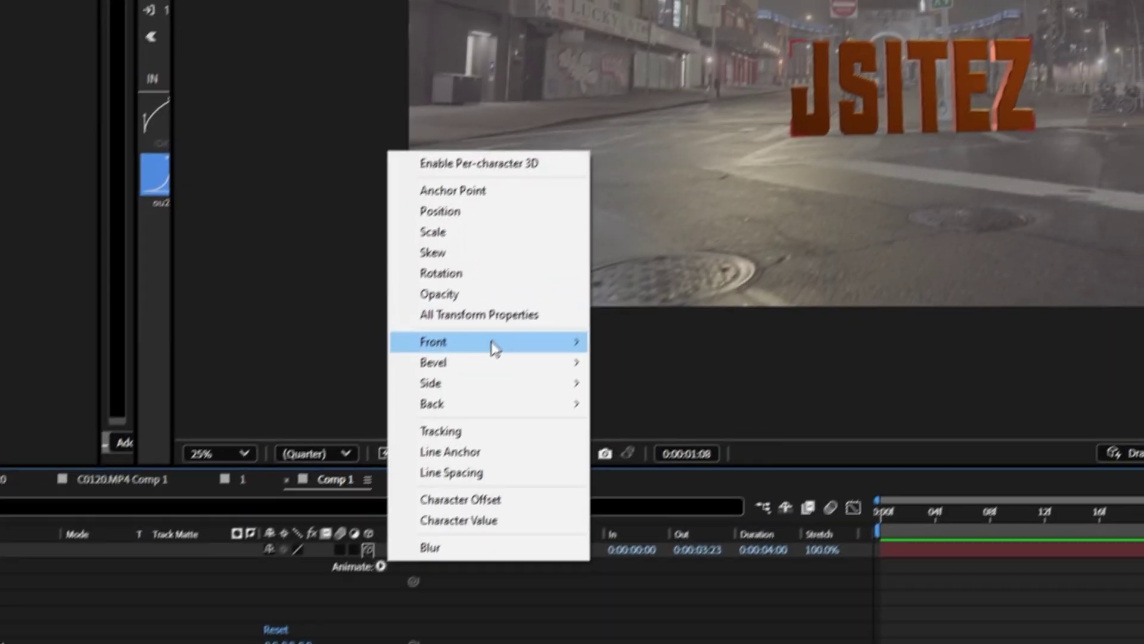
mouse_move(666, 134)
mouse_move(631, 357)
left_click(853, 357)
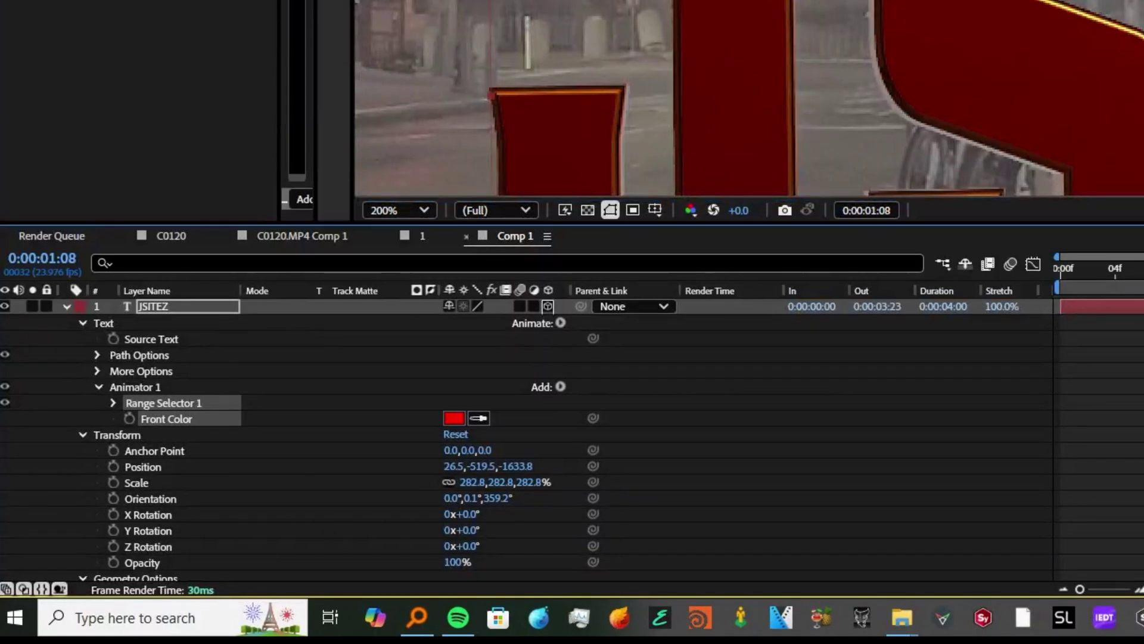
left_click(459, 417)
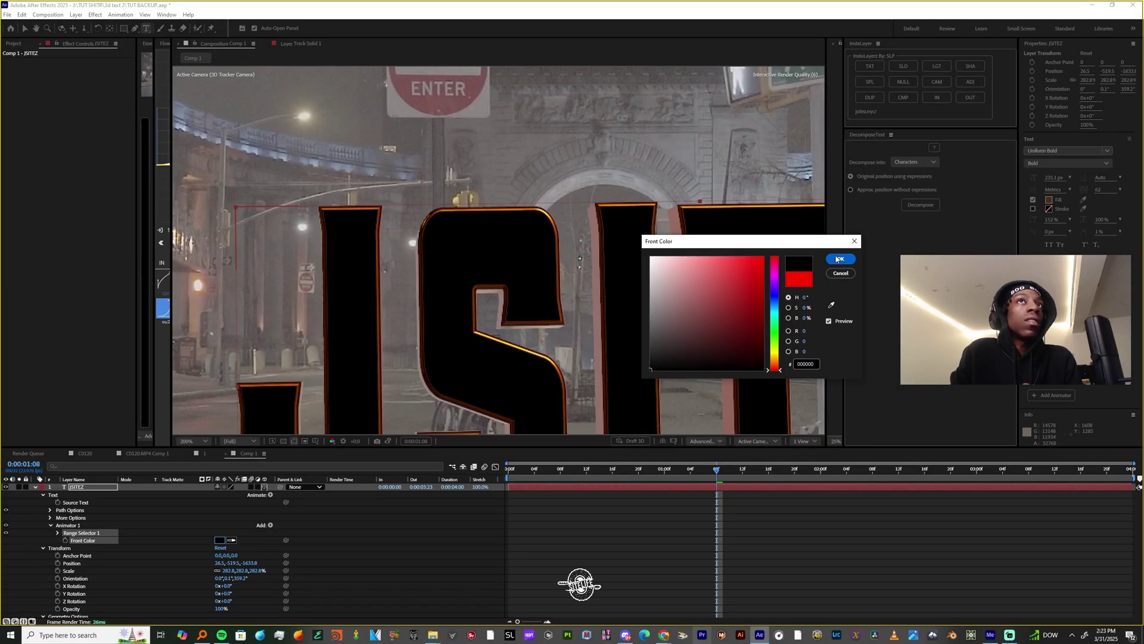
left_click(837, 259)
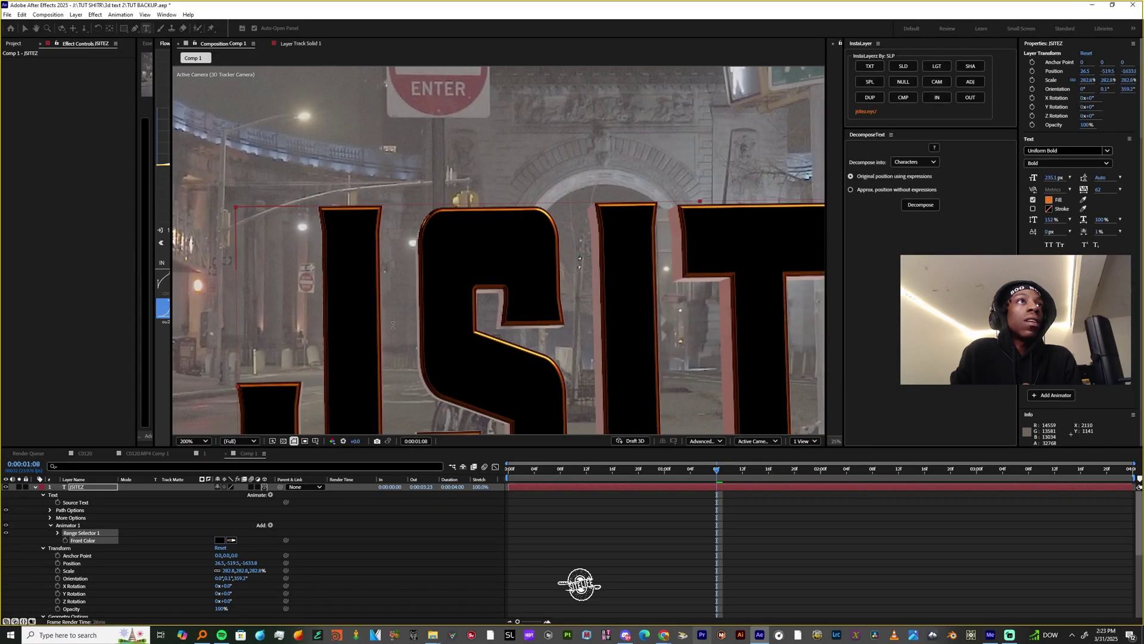
Select all characters of the JSITEZ text and change their fill colour to grey (A8A29D)
scroll(428, 308, "down", 4)
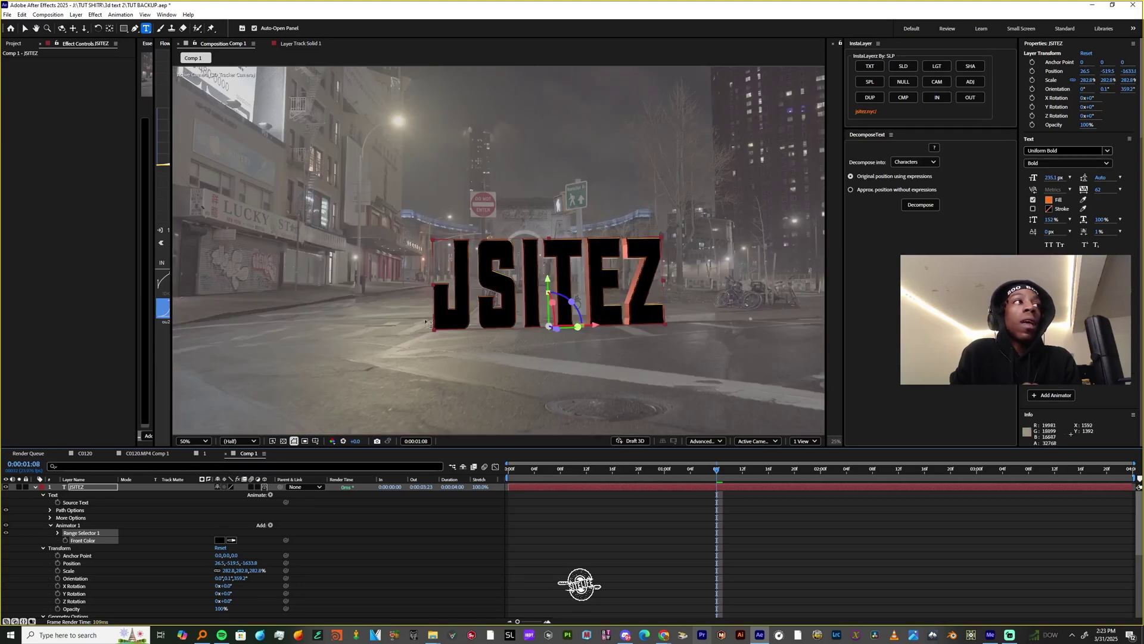
double_click(497, 260)
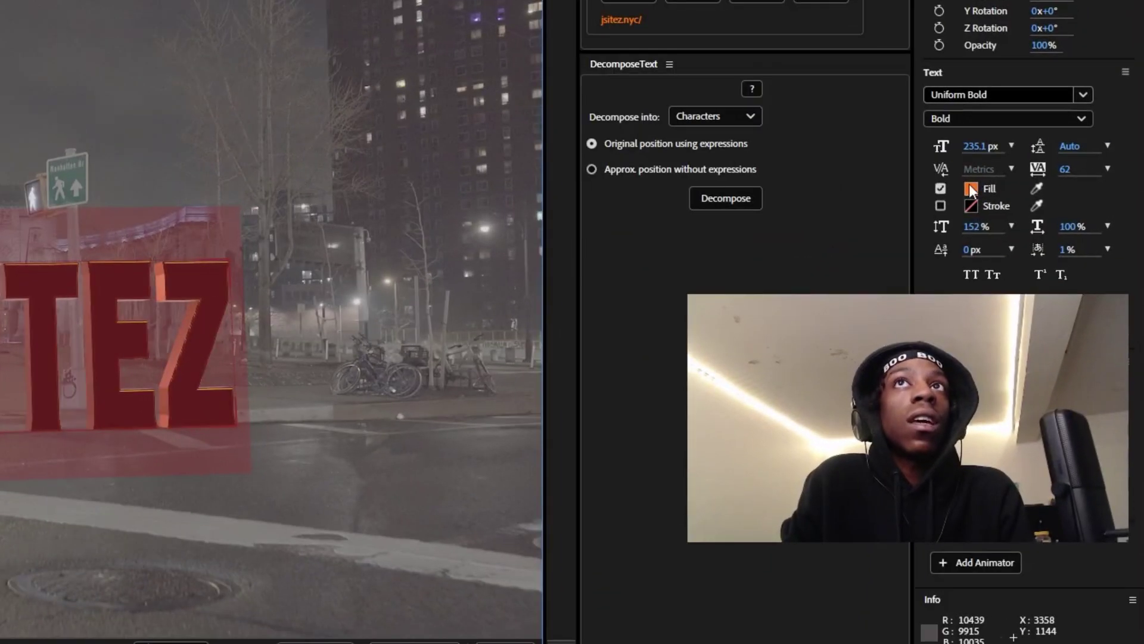
left_click(970, 189)
type("000000")
mouse_move(277, 475)
left_mouse_down()
mouse_move(274, 342)
mouse_move(230, 296)
mouse_move(270, 231)
mouse_move(202, 423)
left_mouse_up()
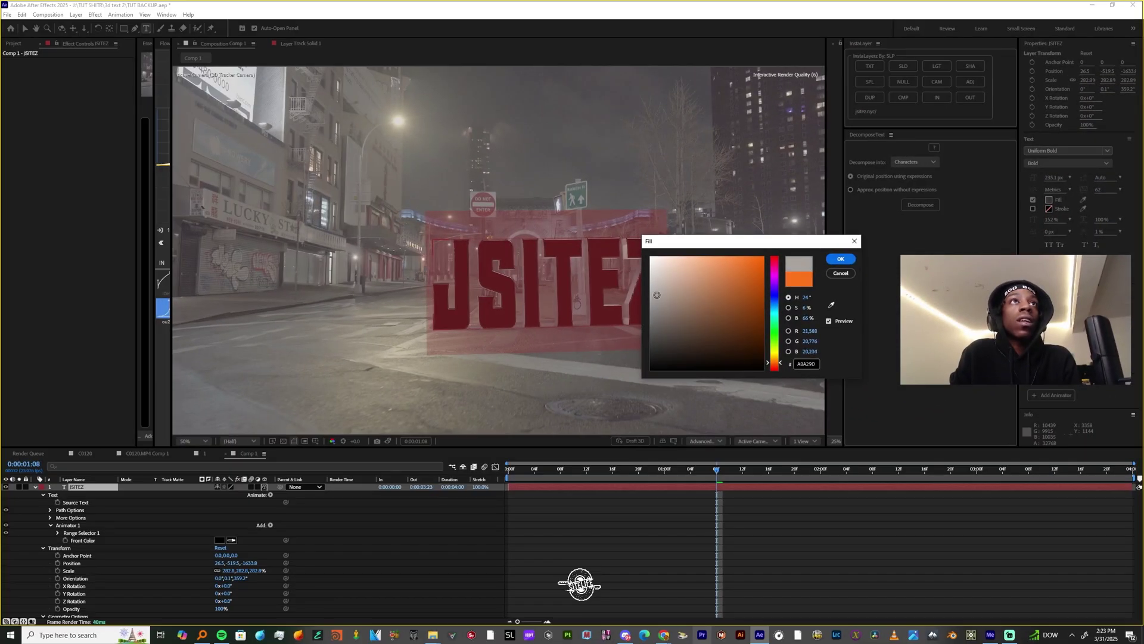
left_click(841, 259)
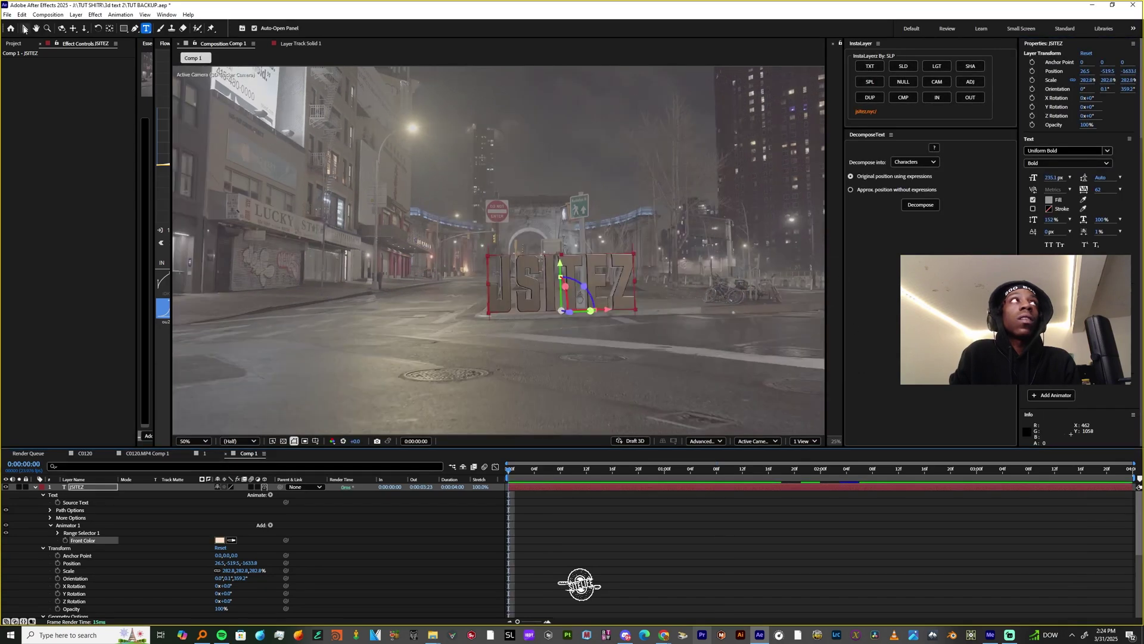
Rotate the JSITEZ layer to a Y orientation of about 14.5°, preview it, and collapse the layer's properties
key("v")
left_click_drag(569, 311, 586, 311)
key("space")
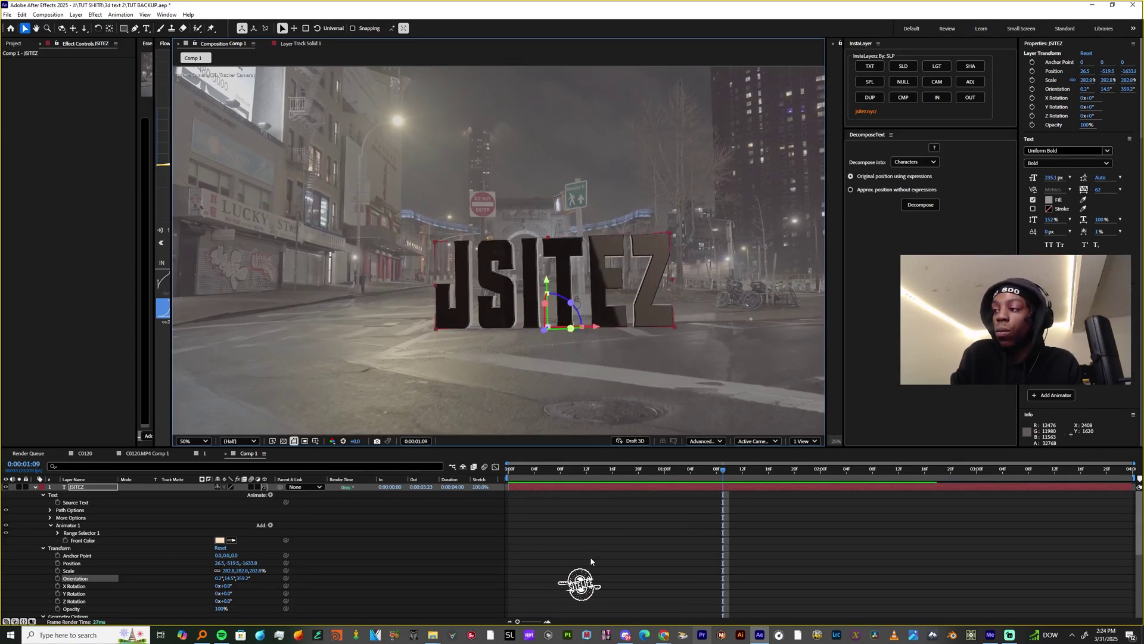
left_click(36, 487)
left_click(185, 566)
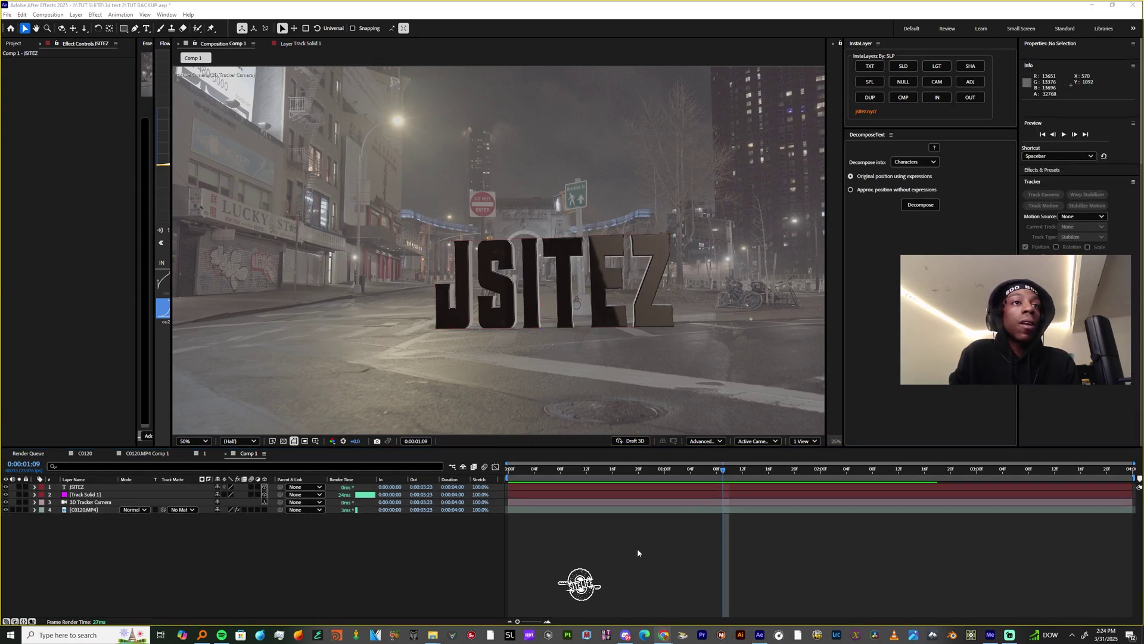
Switch to Chrome and look at Poly Haven's Moonless Golf HDRI page and the site's home page
mouse_move(667, 635)
left_click(666, 594)
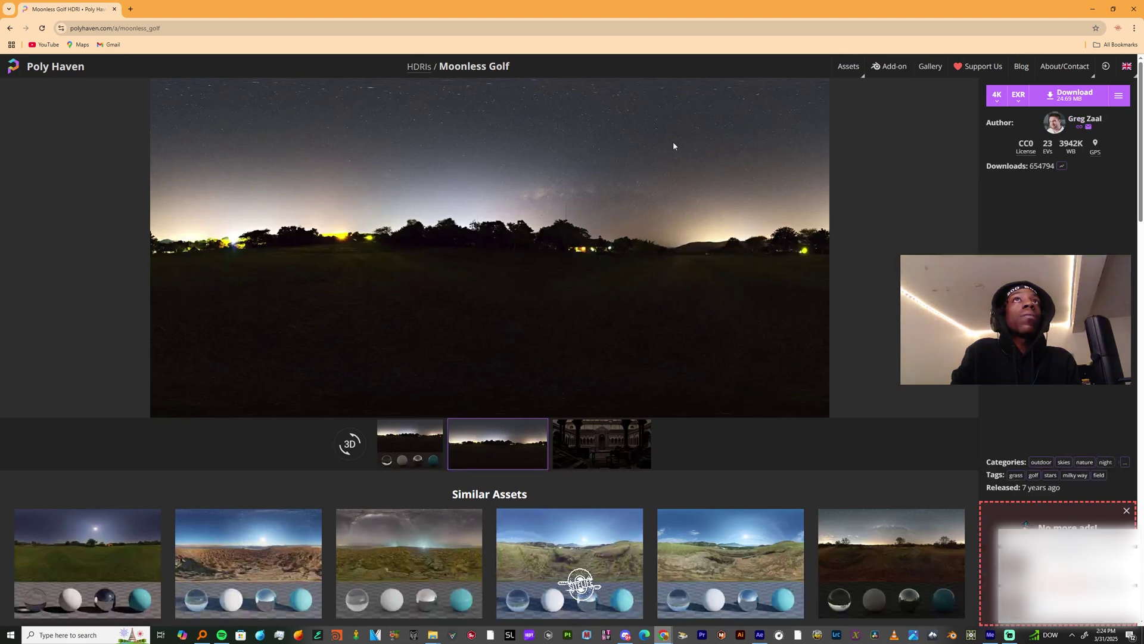
scroll(550, 363, "down", 1)
scroll(504, 254, "up", 1)
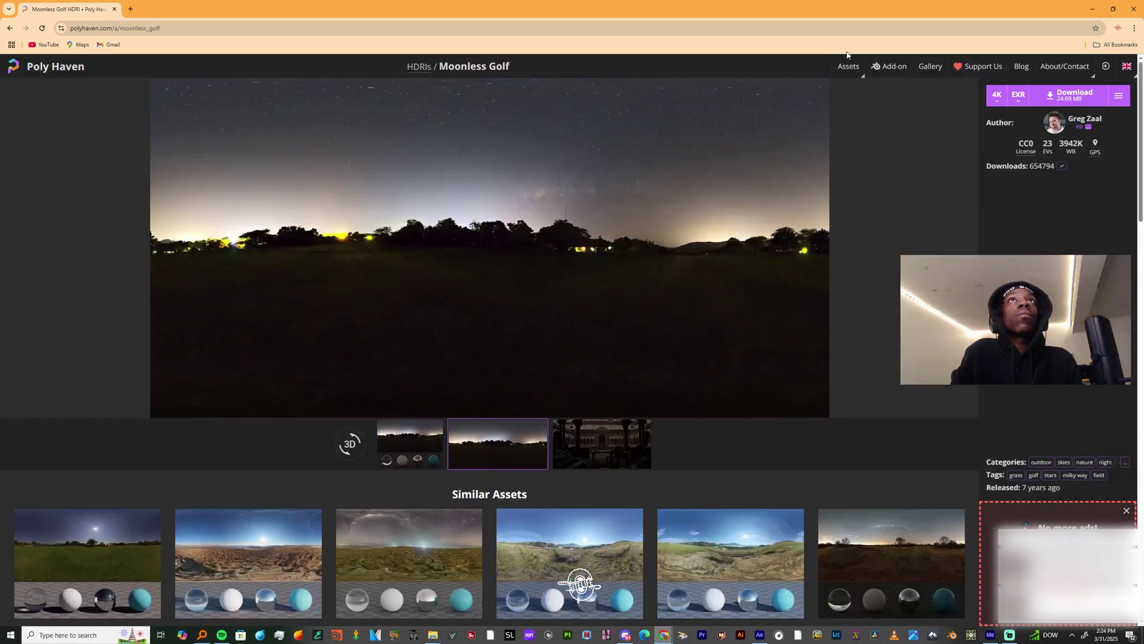
left_click(59, 64)
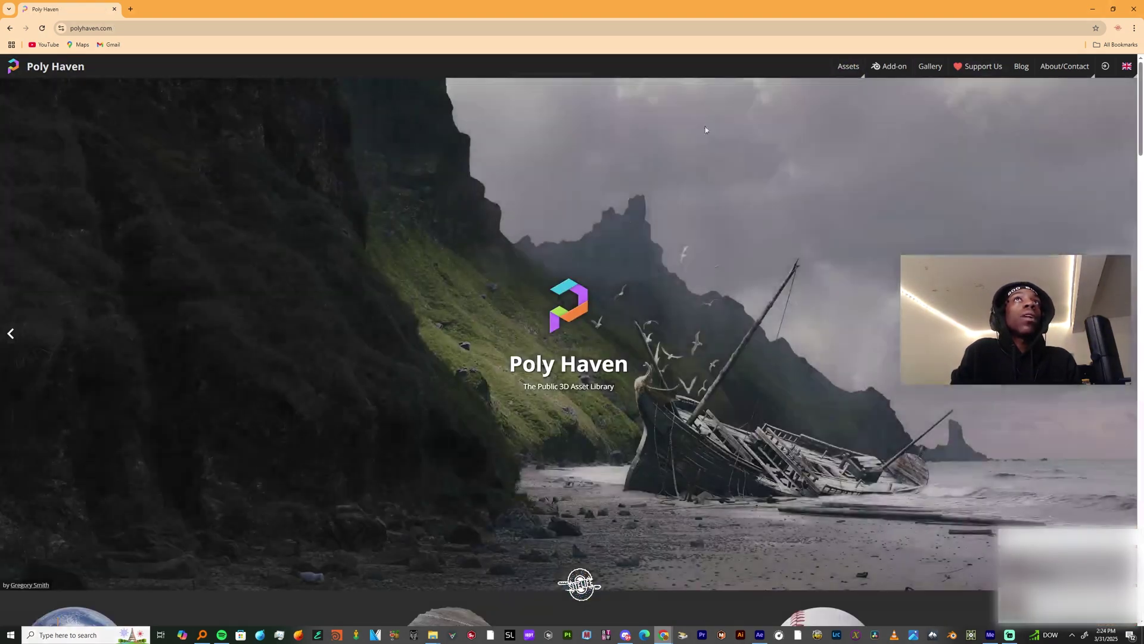
scroll(699, 419, "down", 4)
scroll(700, 420, "up", 4)
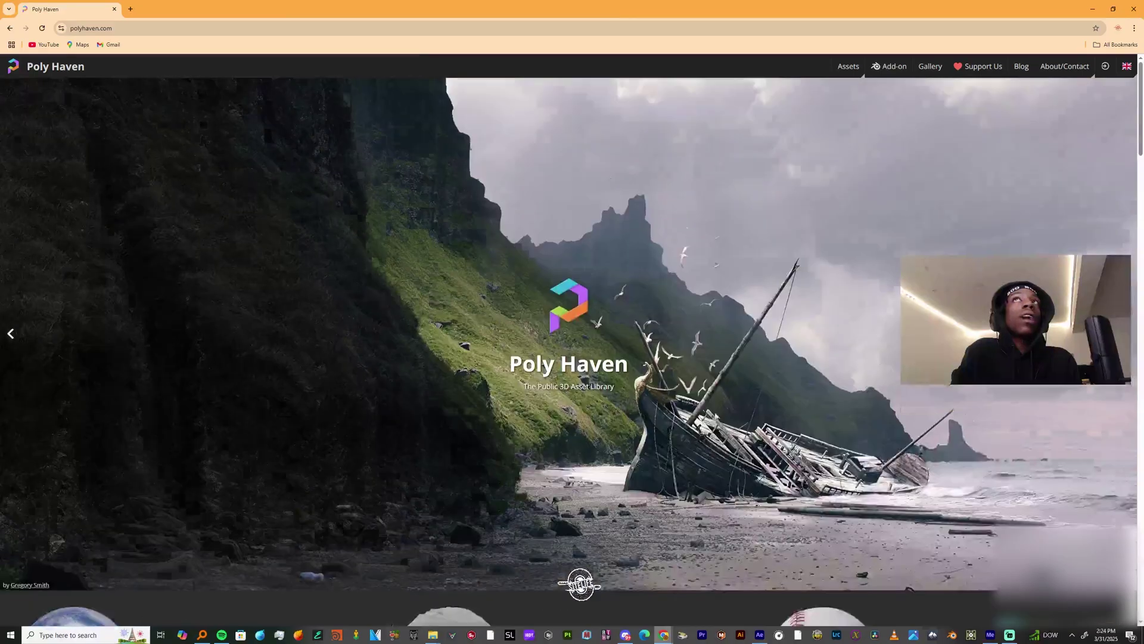
Browse Poly Haven and view the Neuer Zollhof night HDRI page, then minimise the browser
left_click(1101, 69)
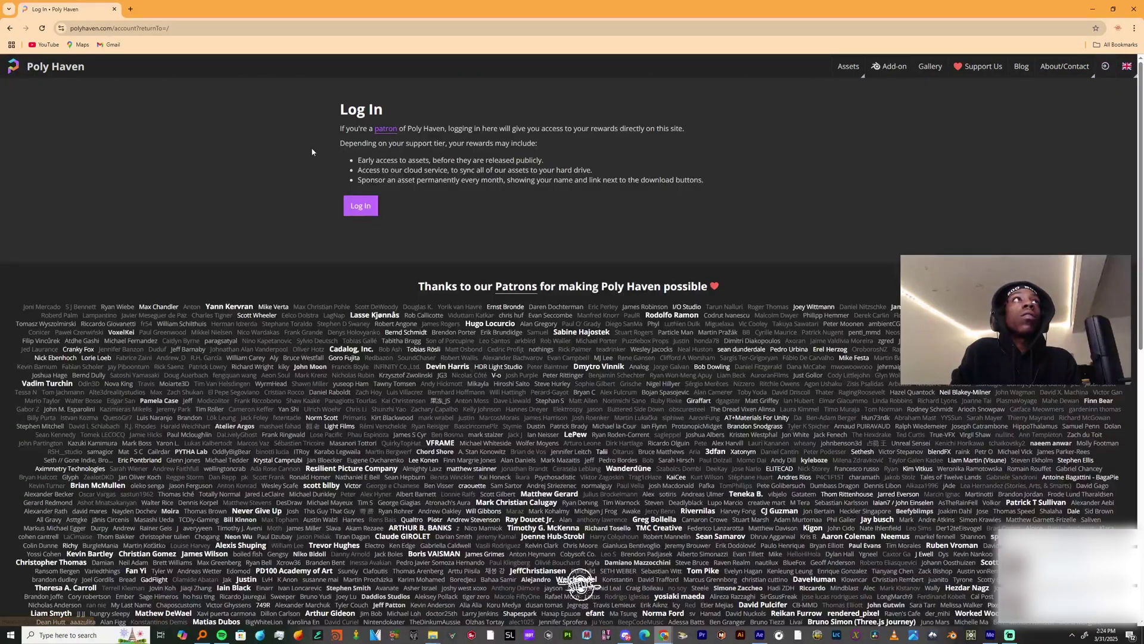
left_click(10, 30)
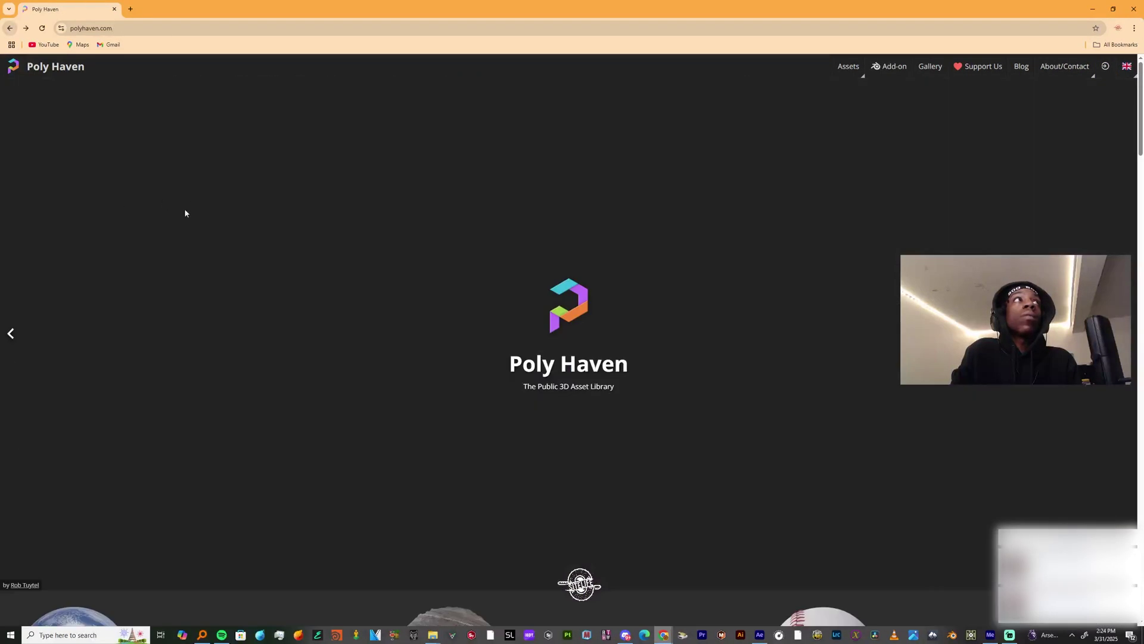
scroll(239, 250, "down", 9)
scroll(281, 271, "up", 5)
scroll(281, 272, "down", 8)
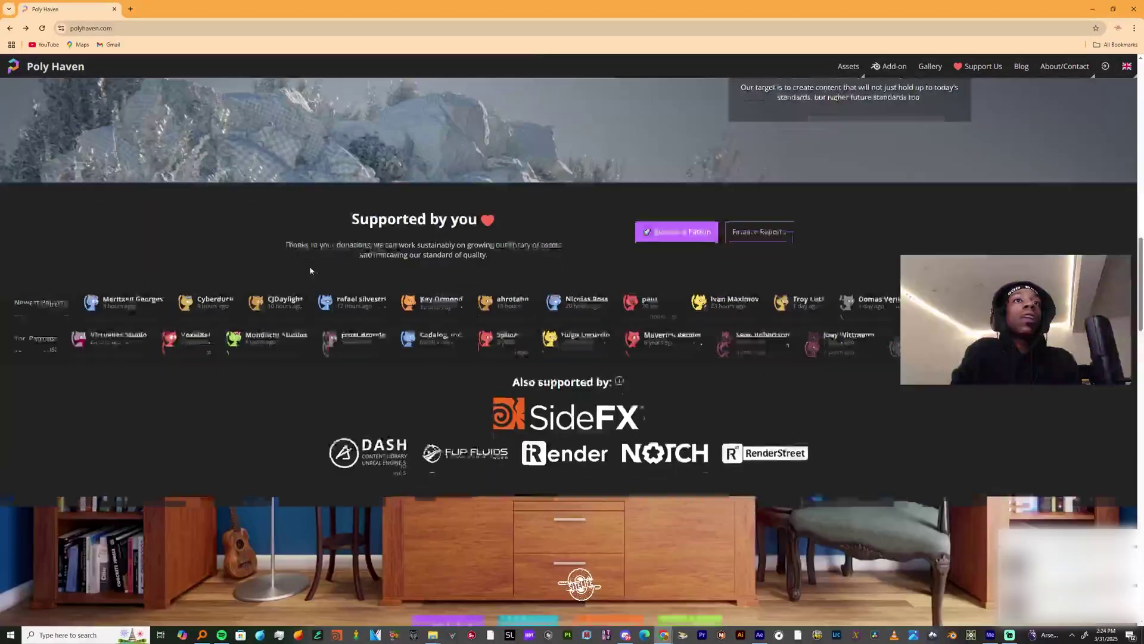
scroll(281, 272, "up", 12)
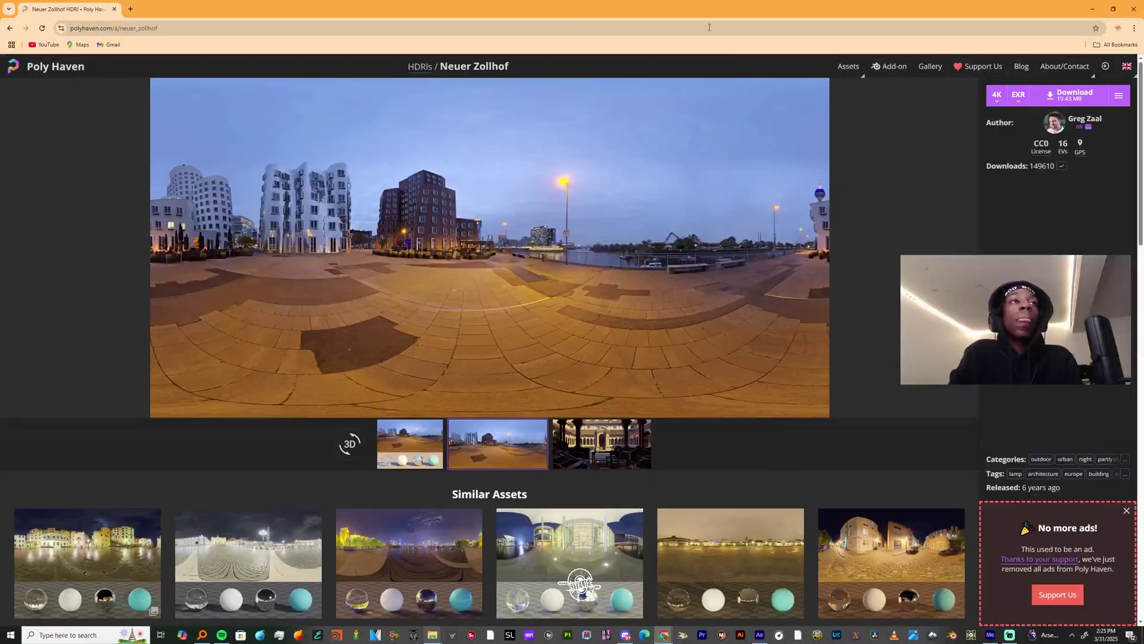
left_click(1092, 8)
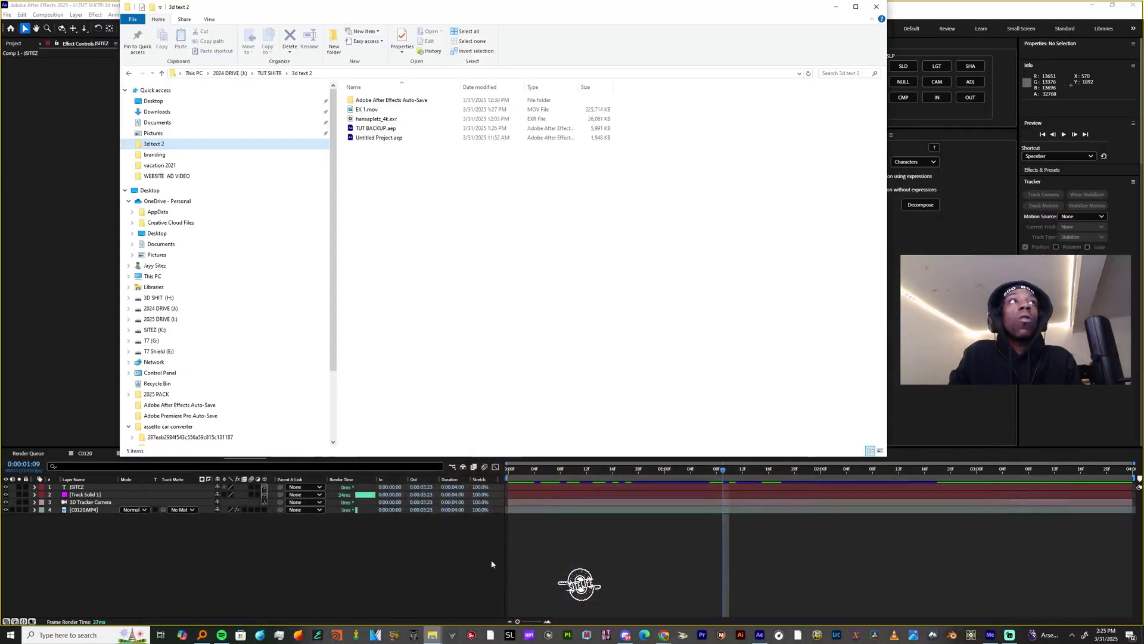
Import hansaplatz_4k.exr and place it as the bottom layer of Comp 1 with its visibility off
left_click(493, 562)
left_click(7, 14)
mouse_move(24, 143)
left_click(166, 140)
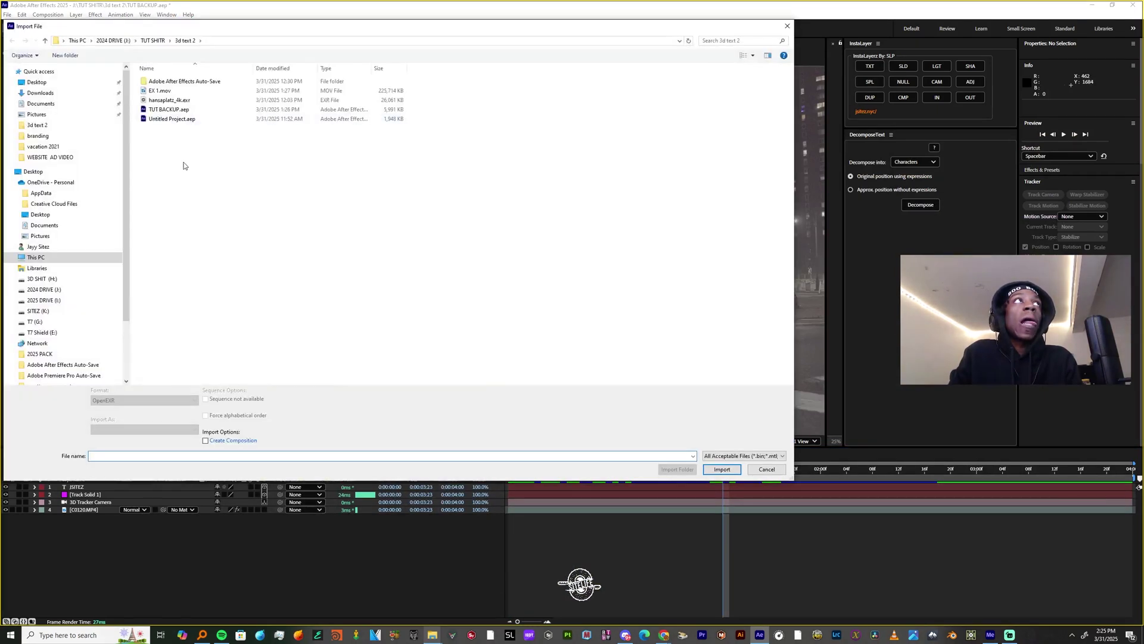
double_click(173, 100)
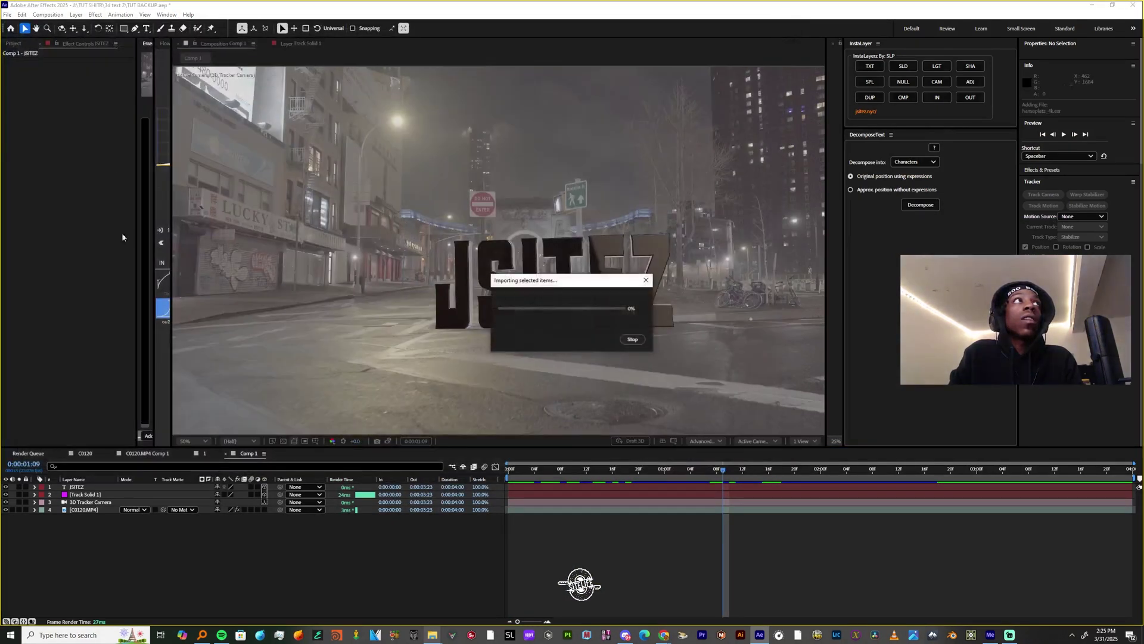
left_click_drag(31, 188, 125, 587)
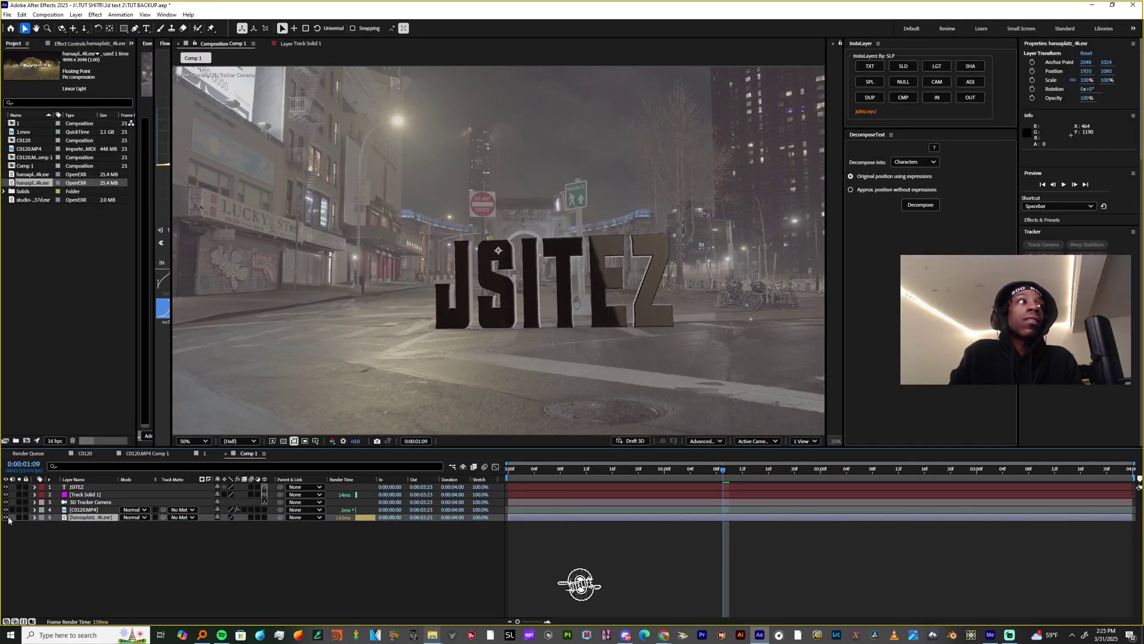
left_click(224, 539)
Create an Environment light in Comp 1 with Casts Shadows enabled
left_click(84, 495)
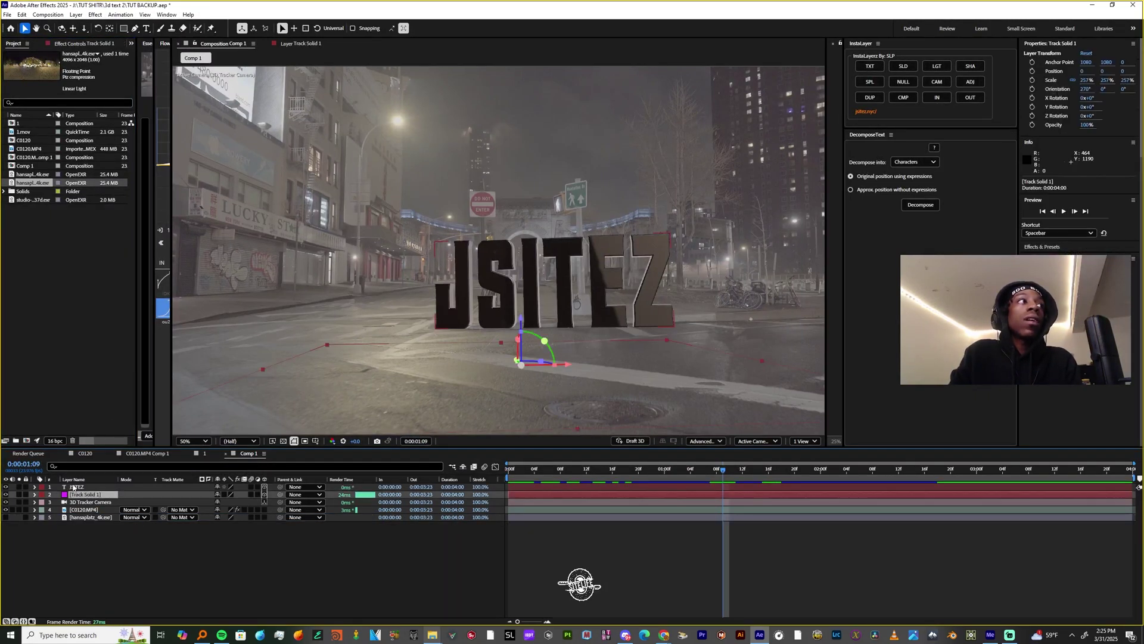
left_click(81, 487)
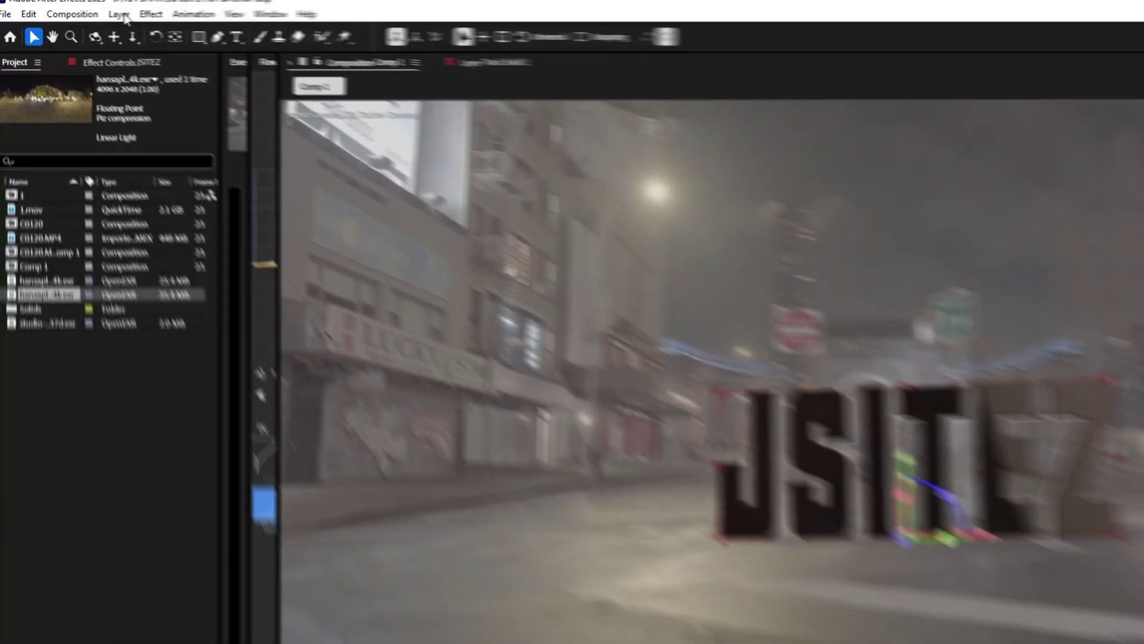
left_click(120, 14)
mouse_move(77, 14)
mouse_move(173, 38)
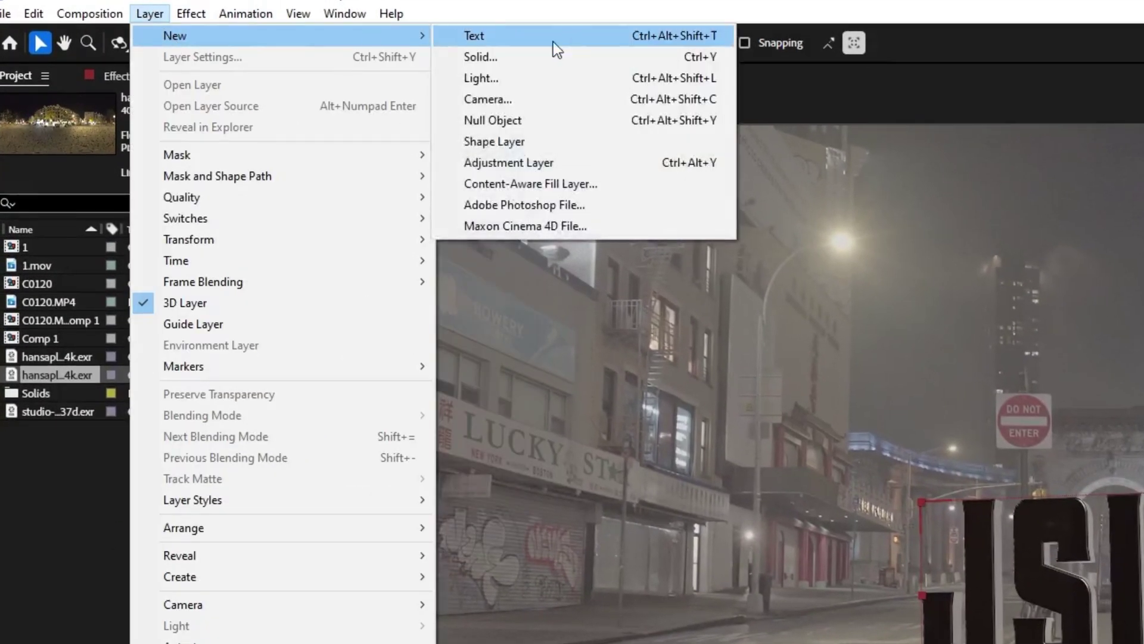
left_click(488, 79)
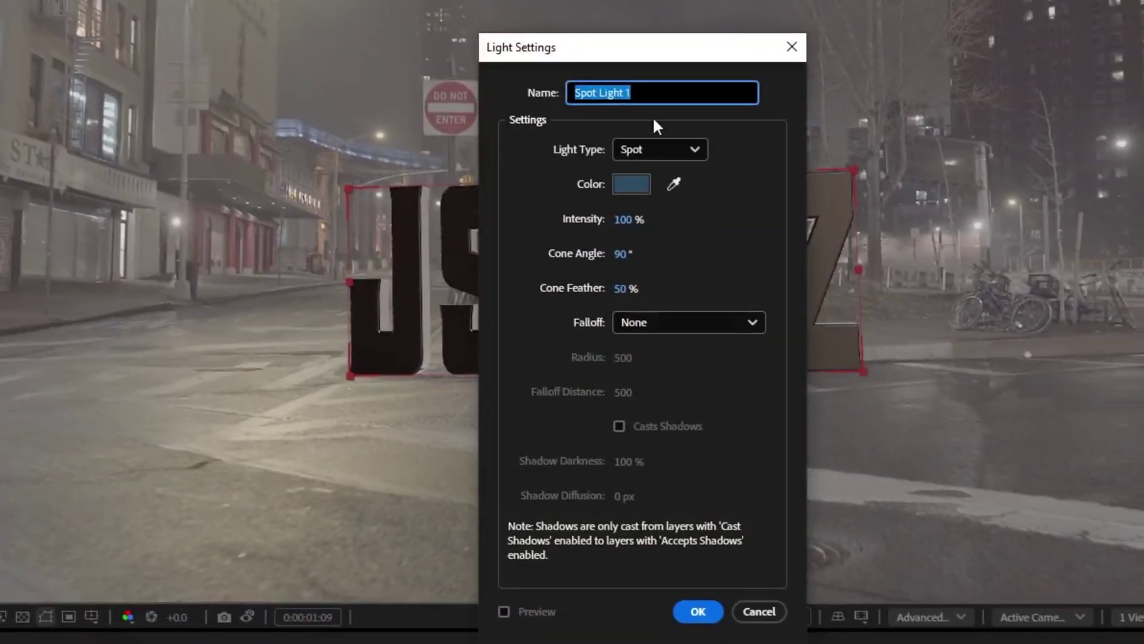
left_click(688, 161)
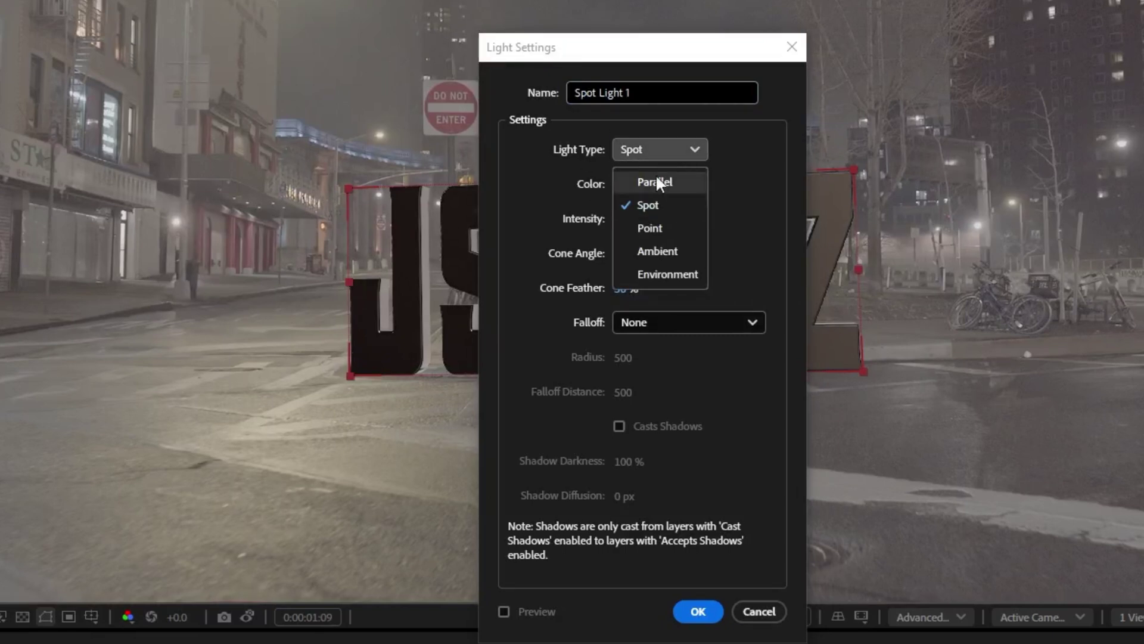
left_click(650, 272)
left_click(619, 426)
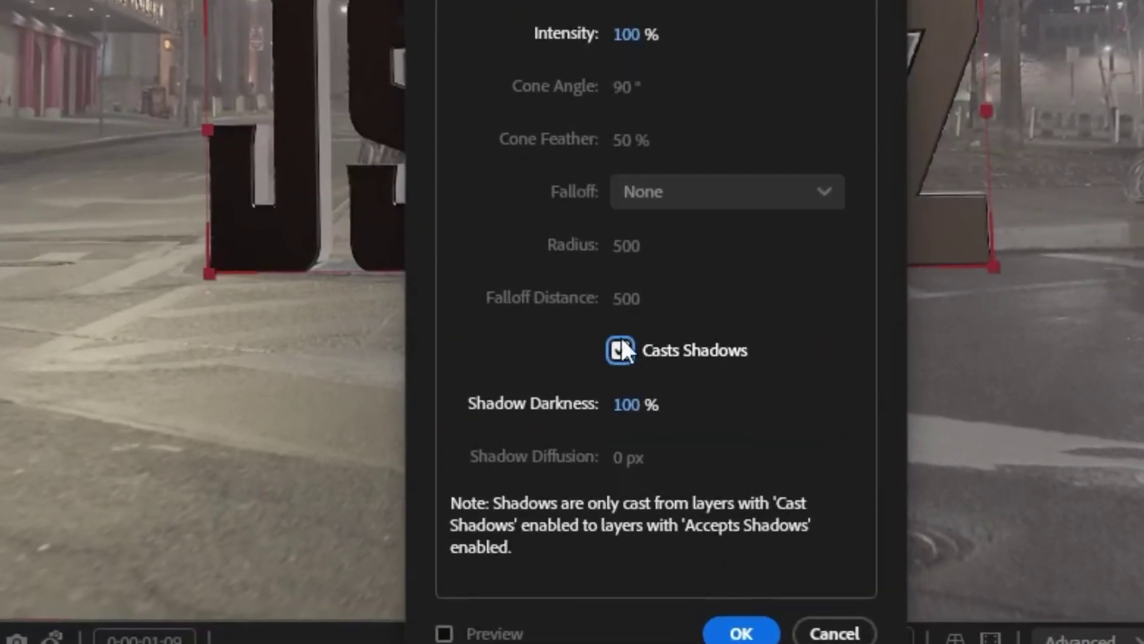
left_click(741, 632)
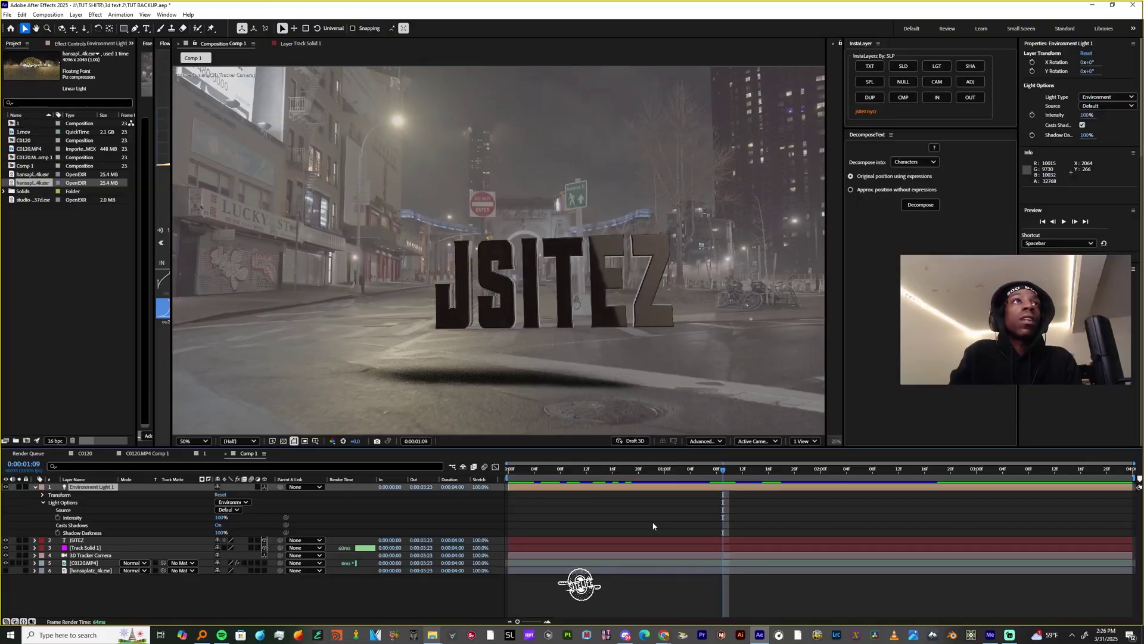
Go to 0:00:00:13, set the environment light's source to hansaplatz_4k.exr, and preview the reflections on the text
left_click_drag(720, 479, 593, 479)
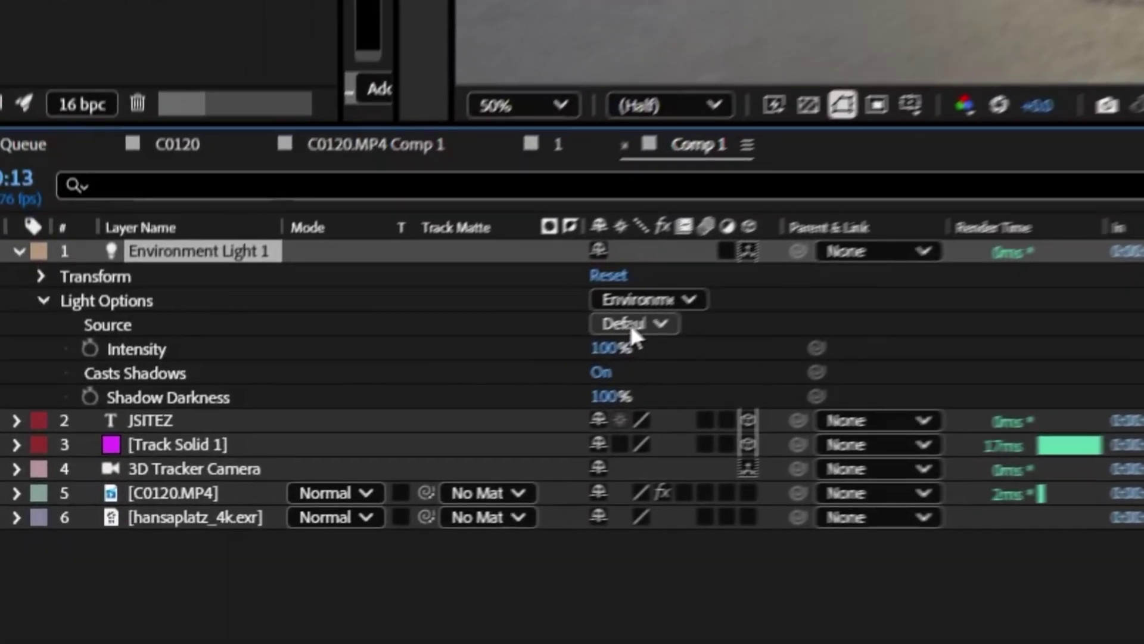
left_click(632, 325)
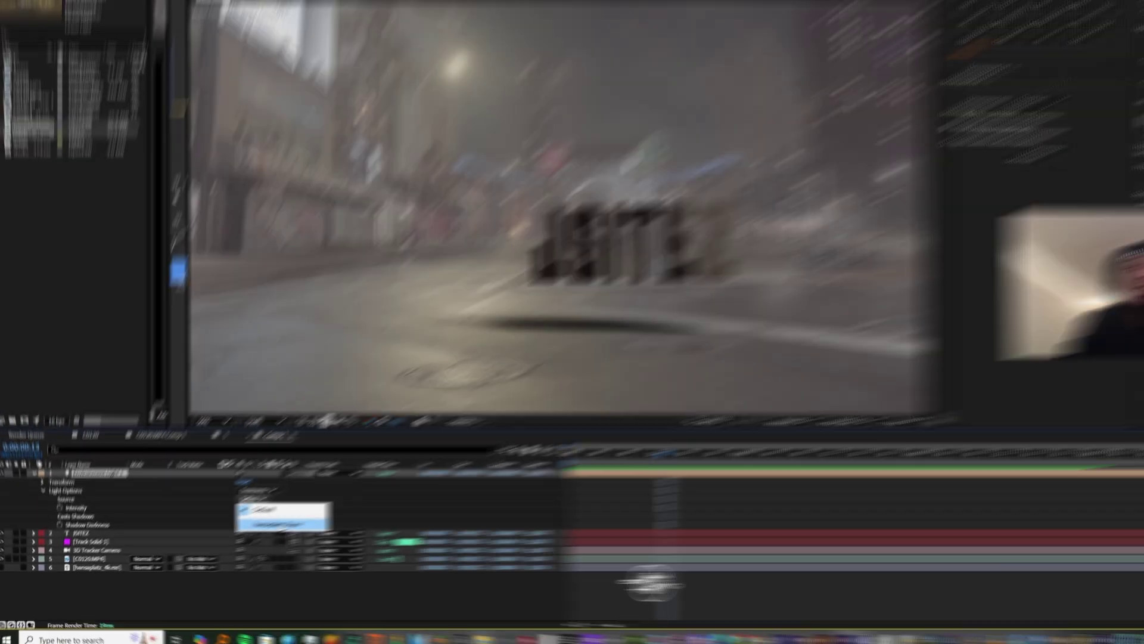
left_click(278, 524)
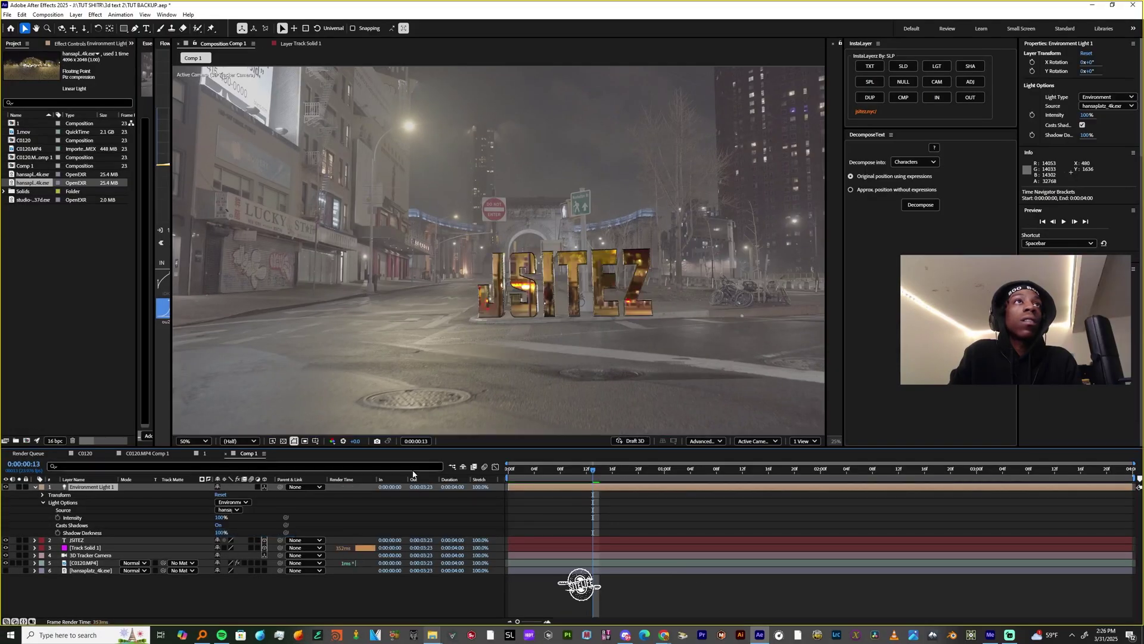
key("space")
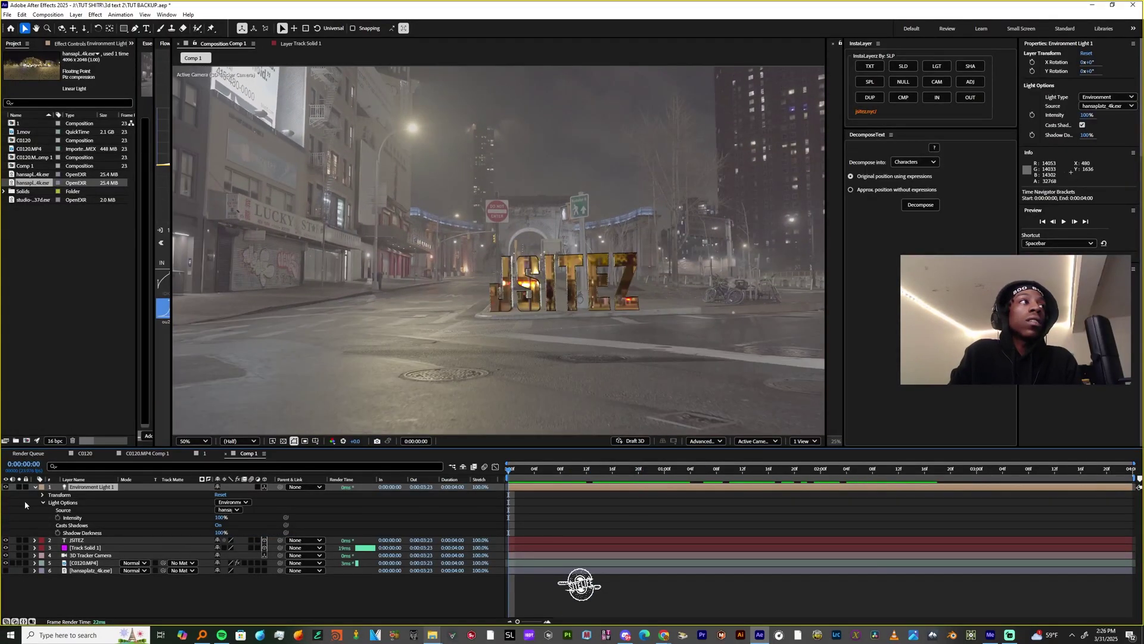
Keyframe the environment light's rotation from 0° at the start to a Y Rotation of -15° at 0:00:04:00, and preview it
left_click(43, 495)
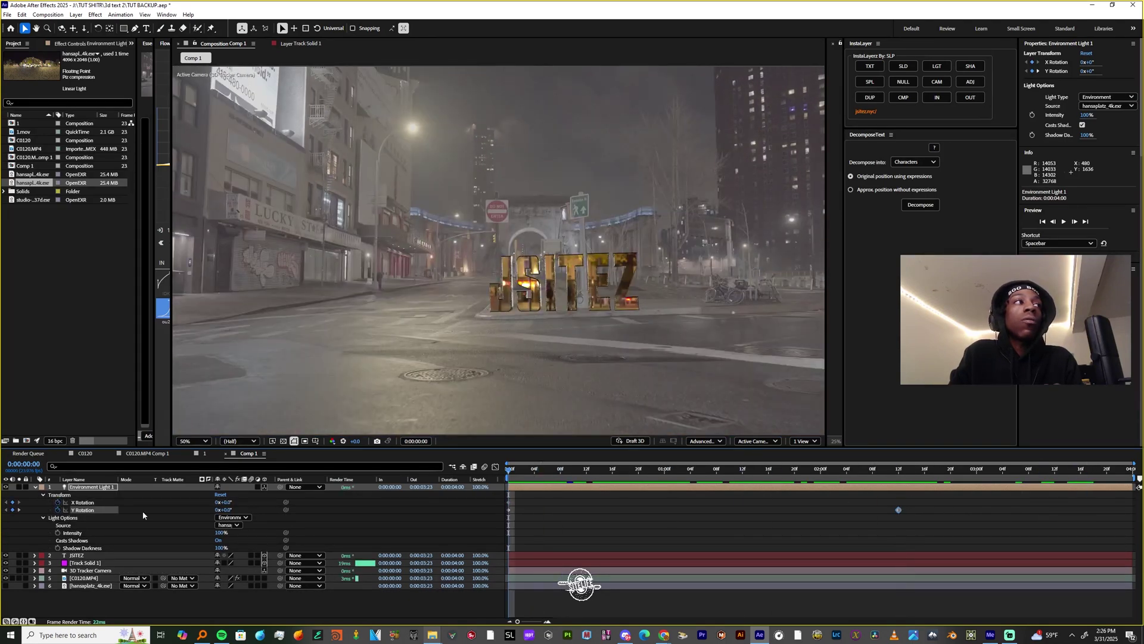
left_click_drag(517, 473, 899, 477)
left_click_drag(225, 510, 237, 513)
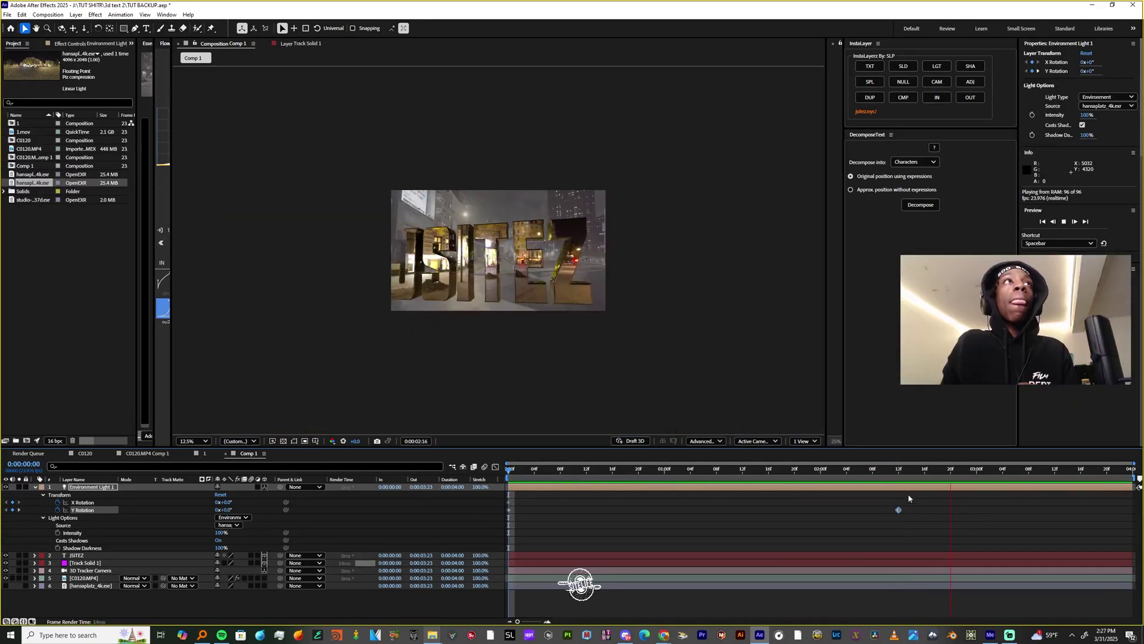
key("space")
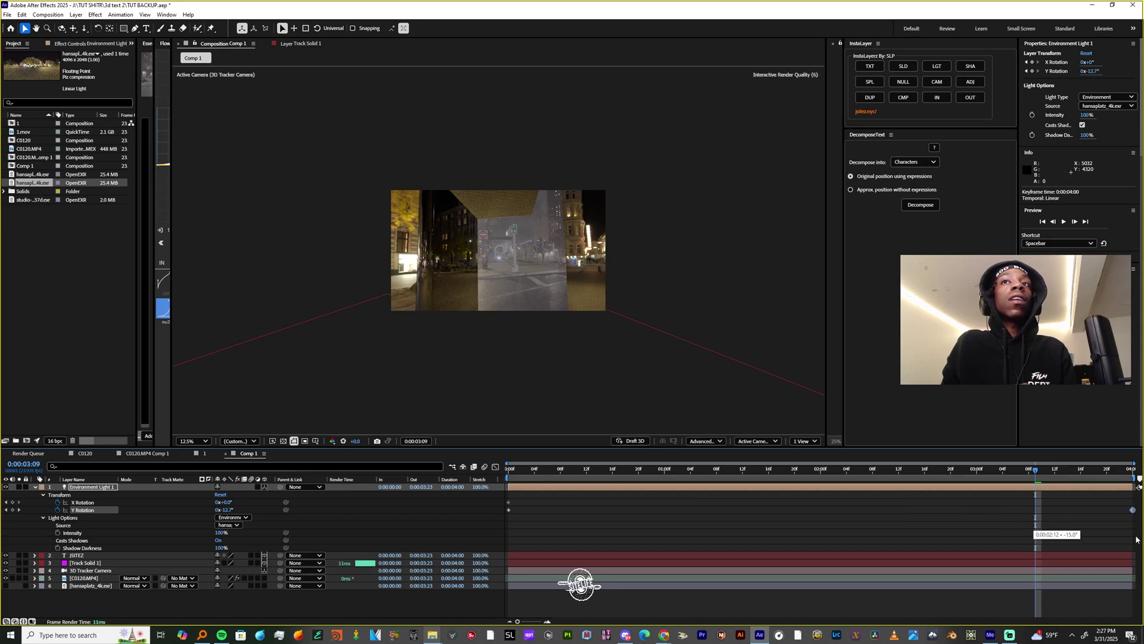
key("space")
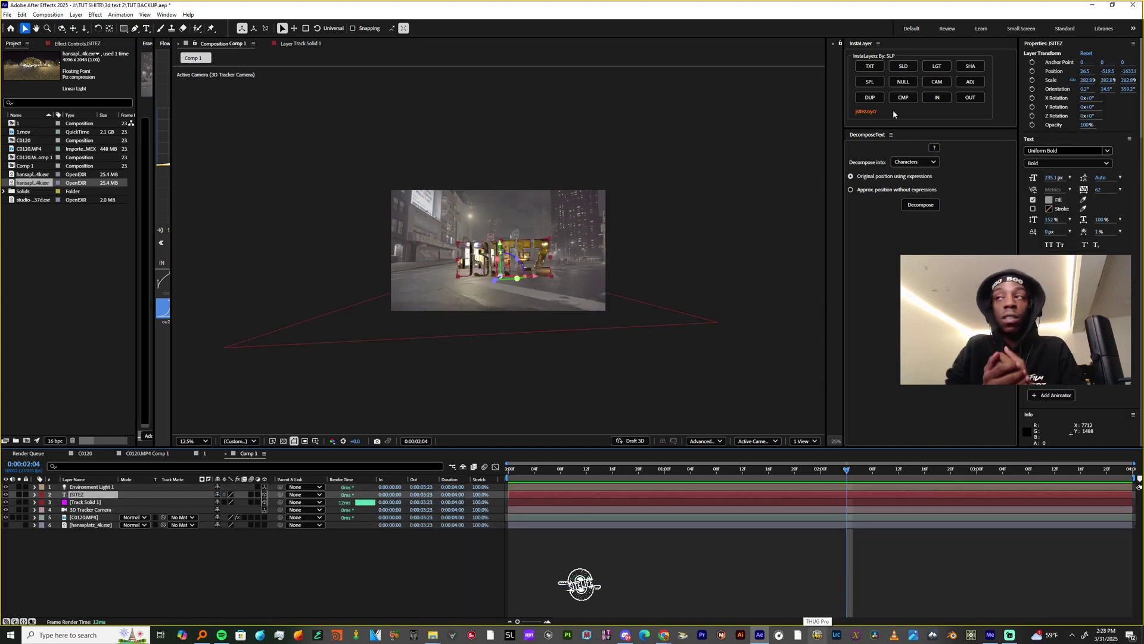
Decompose the JSITEZ text layer into individual characters with DecomposeText
left_click(915, 163)
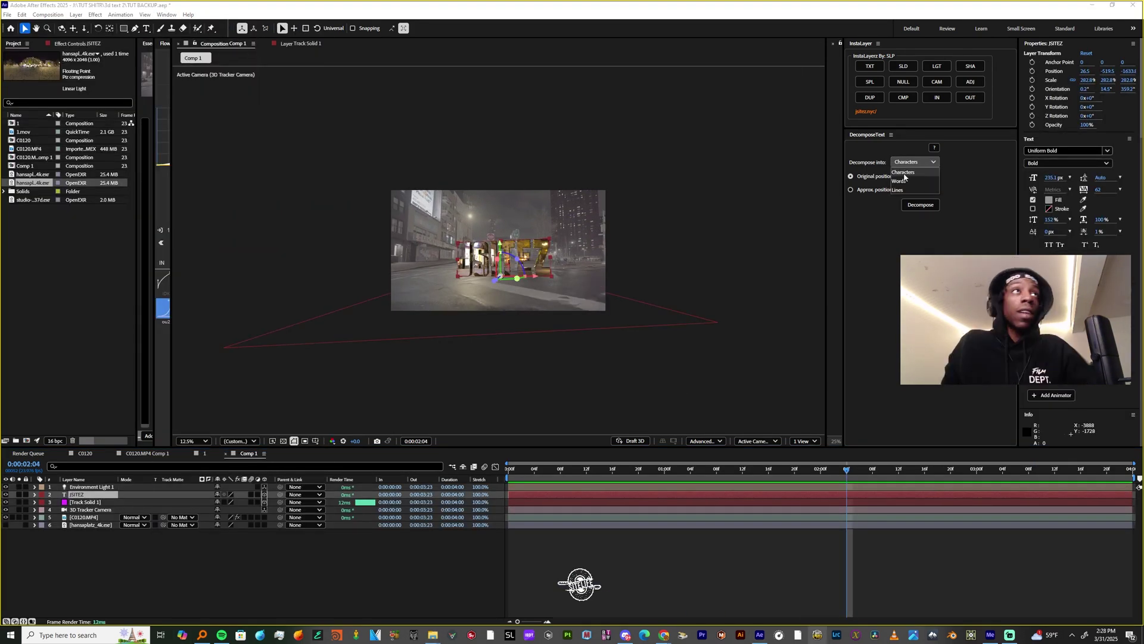
left_click(903, 172)
left_click(921, 205)
Move the anchor points of the J, S and I letter layers to the centres of their letters
left_click(72, 494)
left_click_drag(477, 321, 374, 271)
key("ctrl+Down")
left_click_drag(477, 321, 430, 321)
left_click_drag(431, 280, 430, 231)
left_click(84, 510)
mouse_move(478, 322)
left_mouse_down()
mouse_move(468, 322)
mouse_move(499, 322)
left_mouse_up()
Centre the anchor points of the T, E and Z letter layers on their letters
left_click(83, 517)
left_click_drag(500, 279, 501, 227)
left_click(84, 525)
left_click_drag(477, 322, 547, 321)
left_click_drag(548, 280, 550, 228)
left_click(83, 532)
left_click_drag(478, 322, 601, 322)
left_click_drag(600, 280, 601, 224)
Add Scale keyframes at 0:00:01:08 to the six letter layers J, S, I, T, E and Z
left_click(84, 494)
left_click(84, 539, "shift")
left_click(566, 589)
left_click(566, 532)
left_click(566, 494, "shift")
left_click_drag(567, 469, 717, 469)
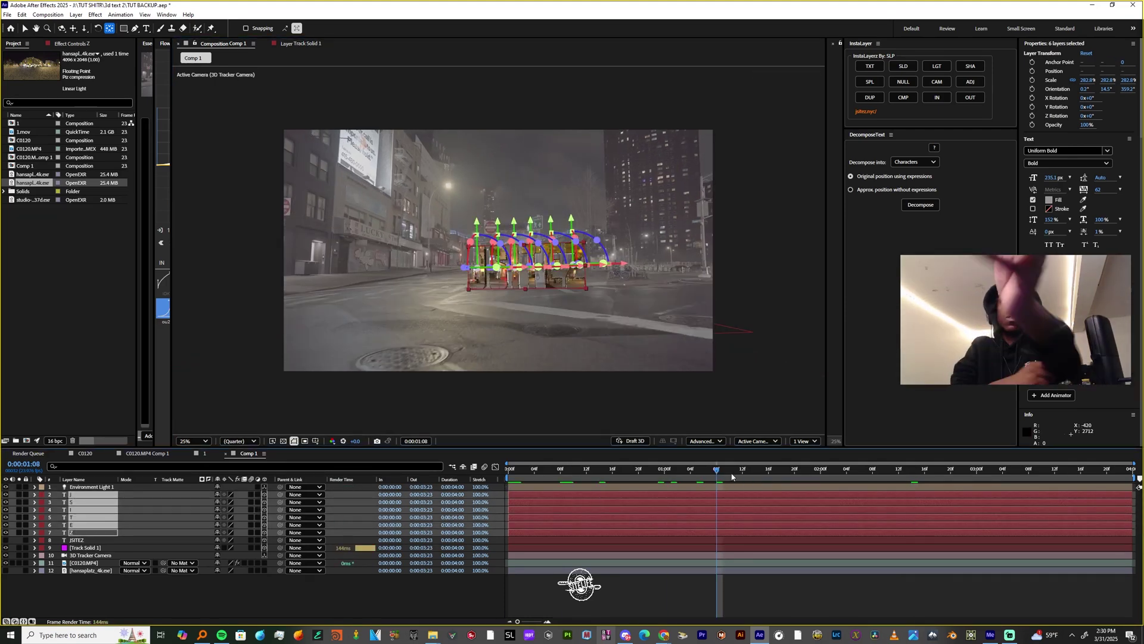
key("alt+shift+s")
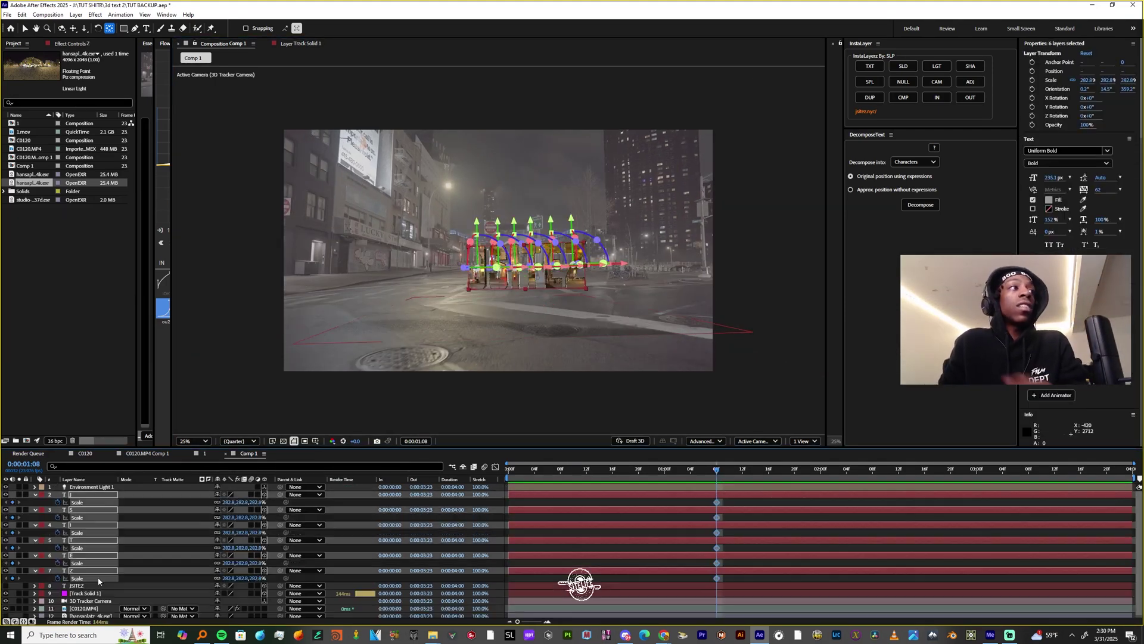
At the start of the composition, unlink the letters' scale proportions and keyframe their Y scale at 0%
key("Home")
left_click(218, 578)
left_click(240, 578)
type("0")
key("Return")
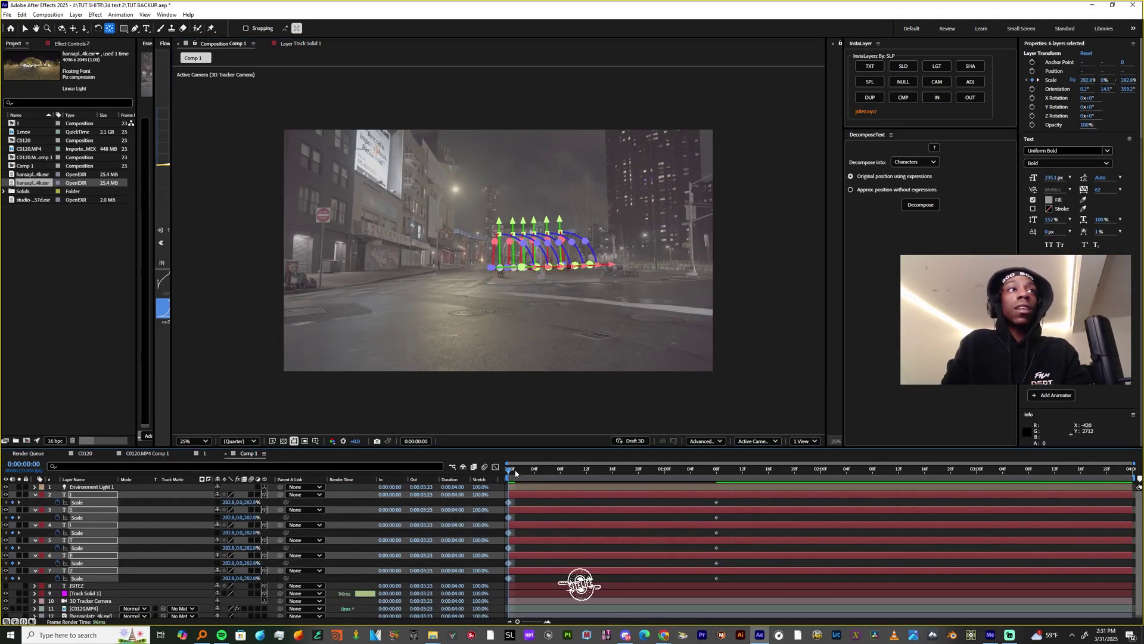
Apply Easy Ease to all the letters' Scale keyframes and shape their curve in the Graph Editor with strong influence towards the start
left_click_drag(784, 581, 502, 498)
key("F9")
key("shift+F3")
key("alt+shift+j")
key("Escape")
left_click_drag(681, 595, 510, 594)
left_click(515, 470)
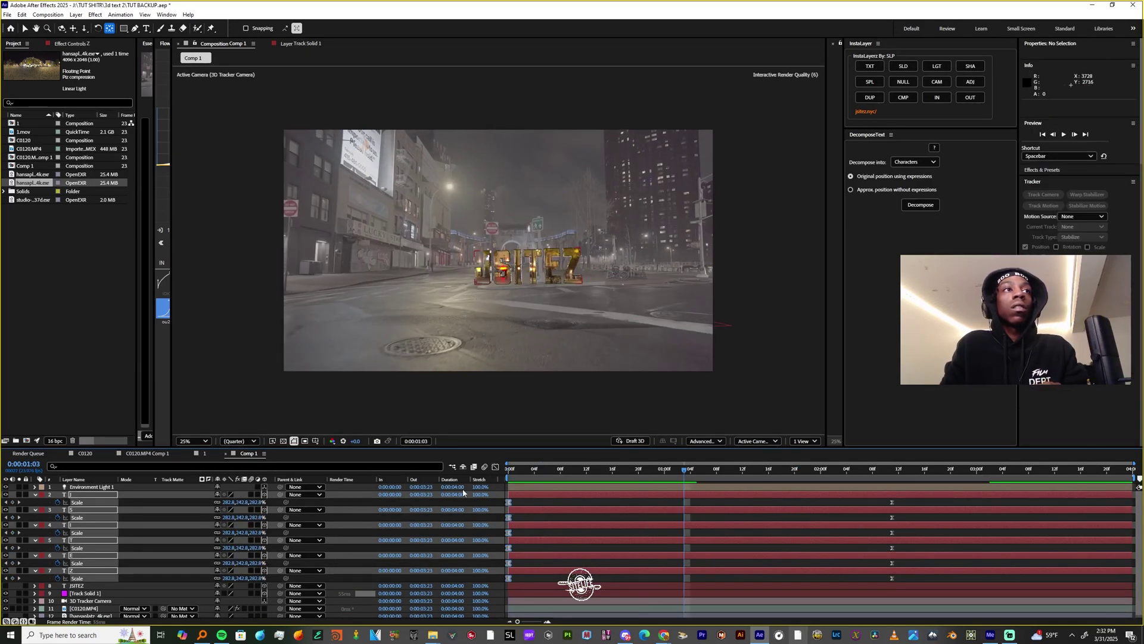
Readjust the beginning of the letters' scale curve in the Graph Editor
left_click(495, 466)
scroll(537, 529, "up", 3)
left_click_drag(516, 566, 551, 596)
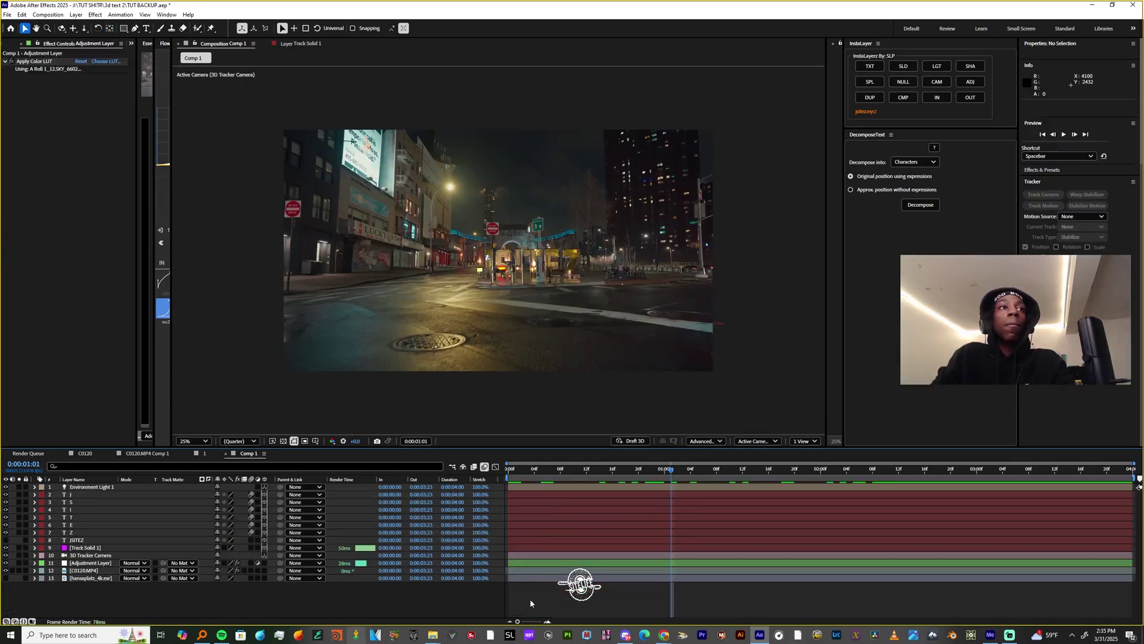
Create a spot light with 100% intensity, a 90° cone angle and 50% cone feather above the environment light
left_click(91, 486)
left_click(166, 15)
mouse_move(75, 14)
left_click(100, 35)
key("Escape")
left_click(75, 14)
mouse_move(143, 25)
left_click(250, 44)
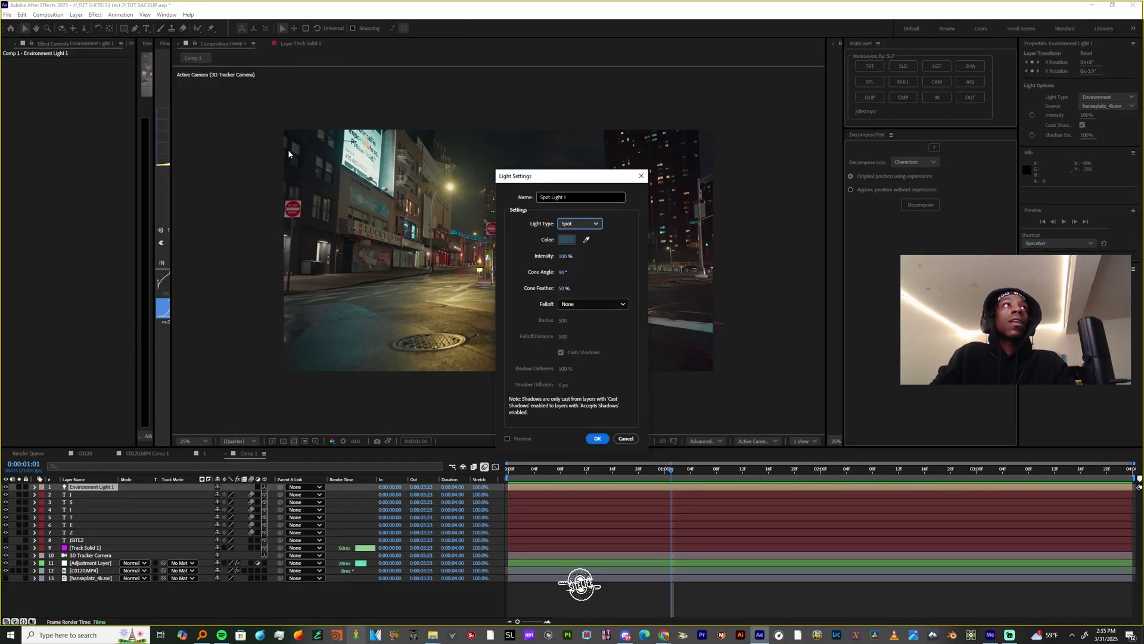
key("Return")
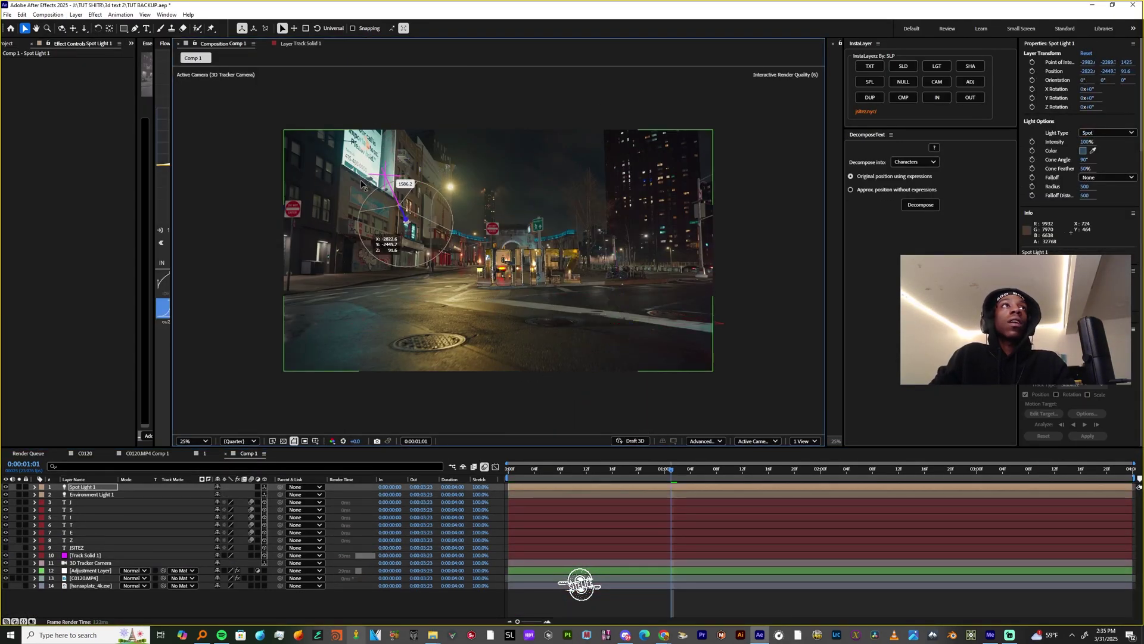
Shift the new spot light near the billboard building and display the composition in four views
left_click_drag(423, 179, 409, 173)
left_click(804, 440)
left_click(804, 473)
scroll(444, 296, "down", 2)
scroll(537, 334, "down", 4)
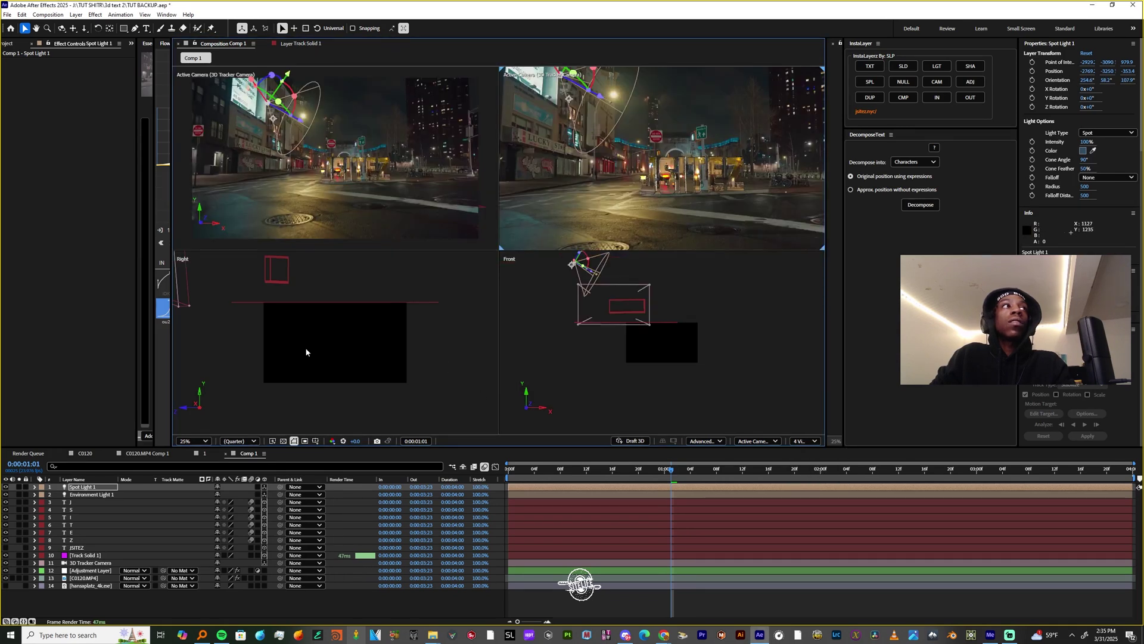
Try to reposition the spot light in the Right view and undo the move
left_click_drag(306, 352, 412, 477)
left_click_drag(403, 302, 360, 346)
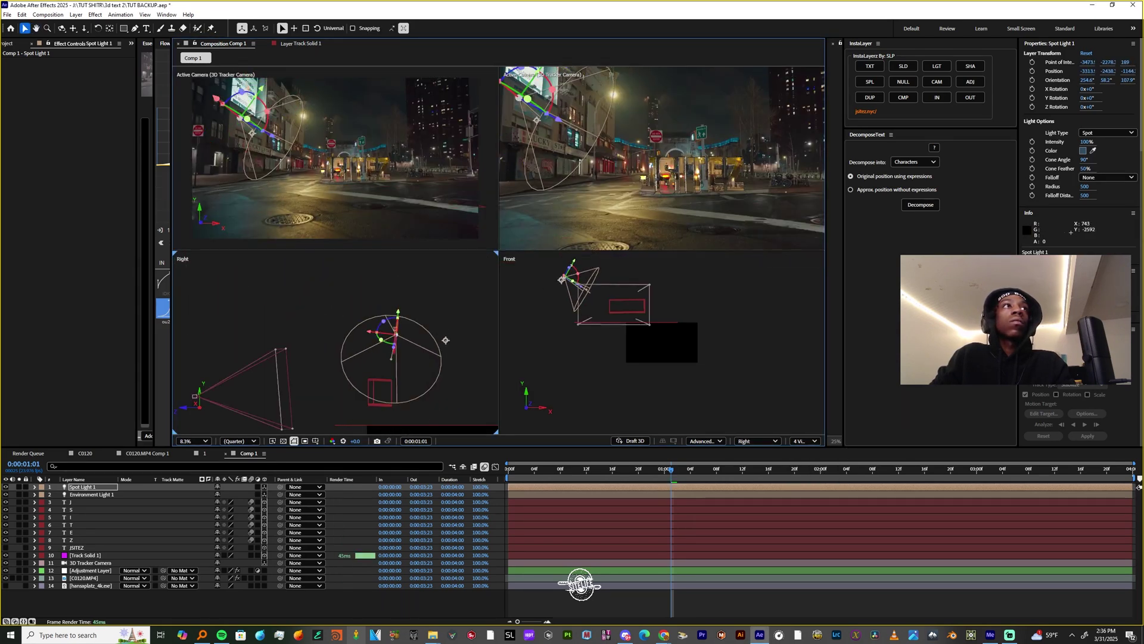
key("ctrl+z")
Set the spot light's intensity to 342% and move it up beside the J to shine on the letters
left_click(35, 487)
left_click(43, 502)
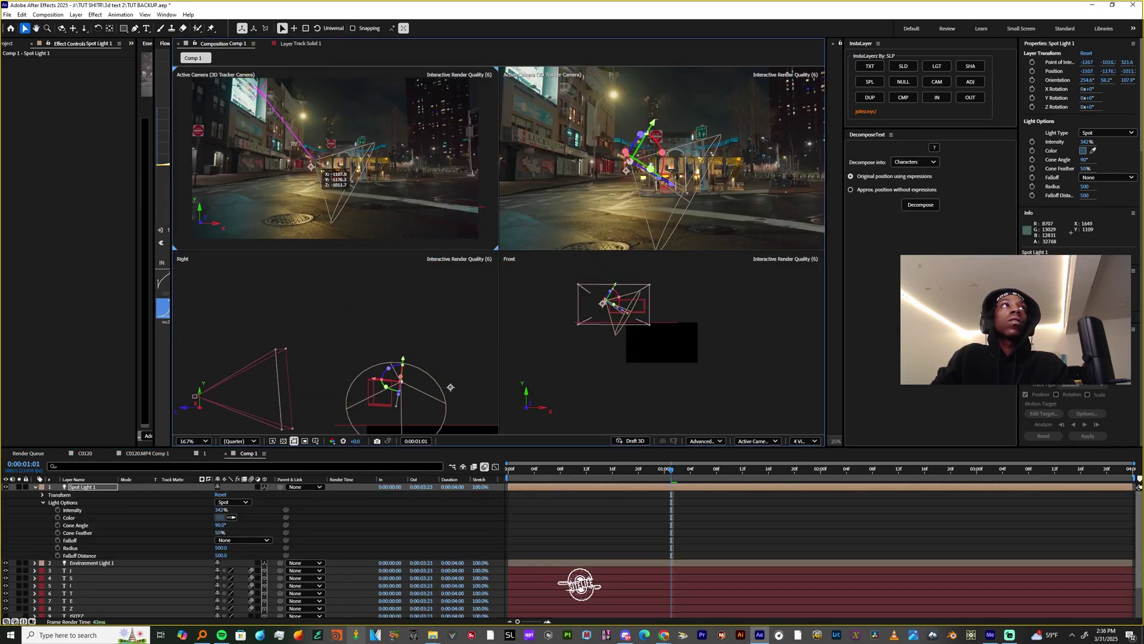
left_click_drag(321, 173, 301, 156)
scroll(310, 164, "up", 3)
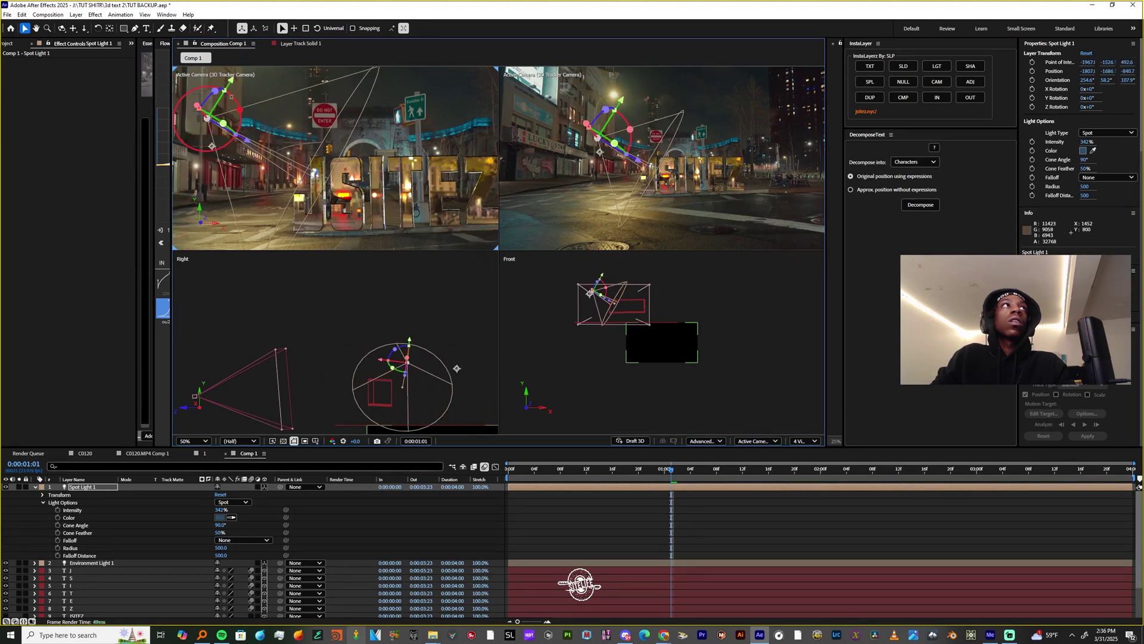
Change the spot light's colour to blue, 2D78B8
left_click(220, 517)
left_click(735, 286)
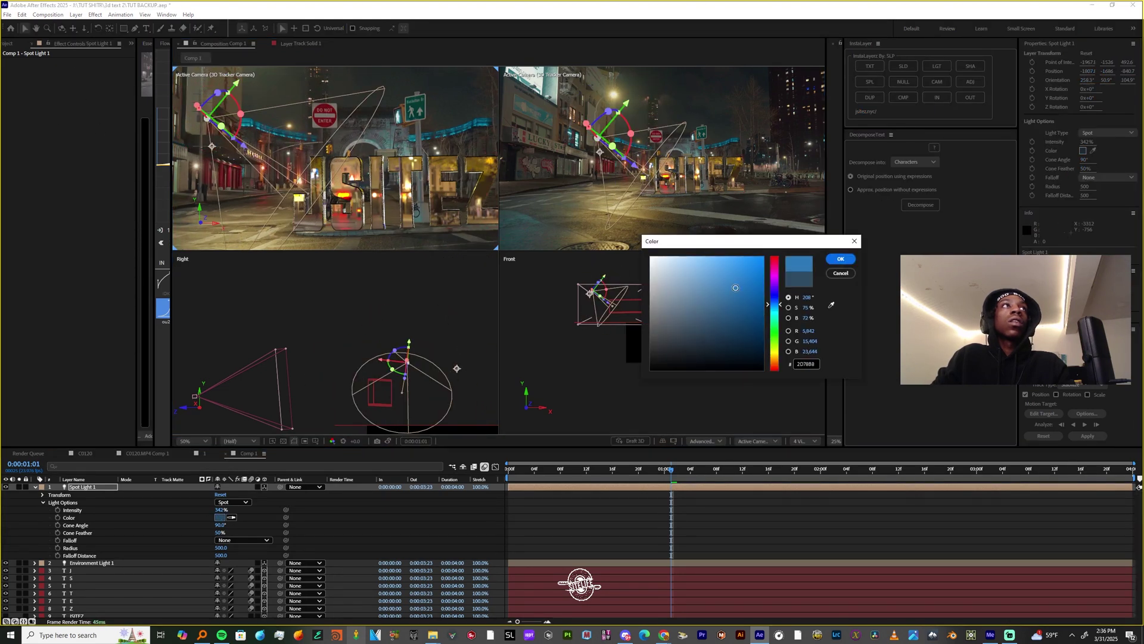
left_click(840, 258)
Move the spot light in the camera view to about -3532.2, -2658.9, 768.1, in front of the storefront building
scroll(286, 120, "down", 1)
left_click_drag(289, 114, 340, 68)
scroll(329, 95, "down", 1)
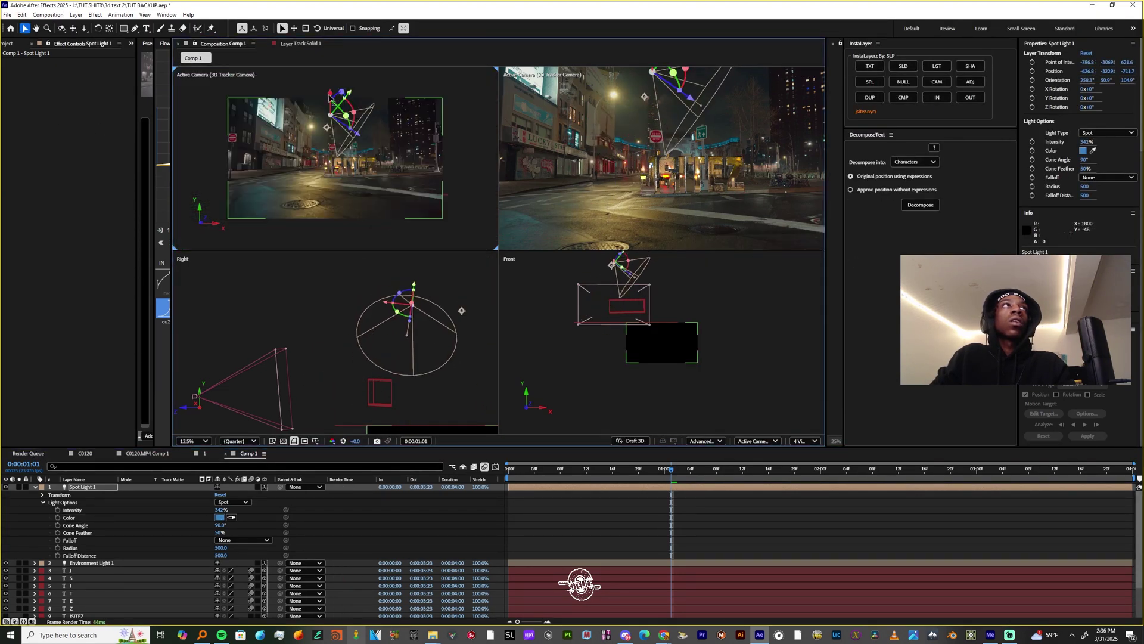
scroll(336, 116, "up", 1)
left_click_drag(336, 116, 314, 108)
left_click_drag(315, 107, 262, 116)
Copy the J letter layer's position and paste it onto the spot light's position
key("p")
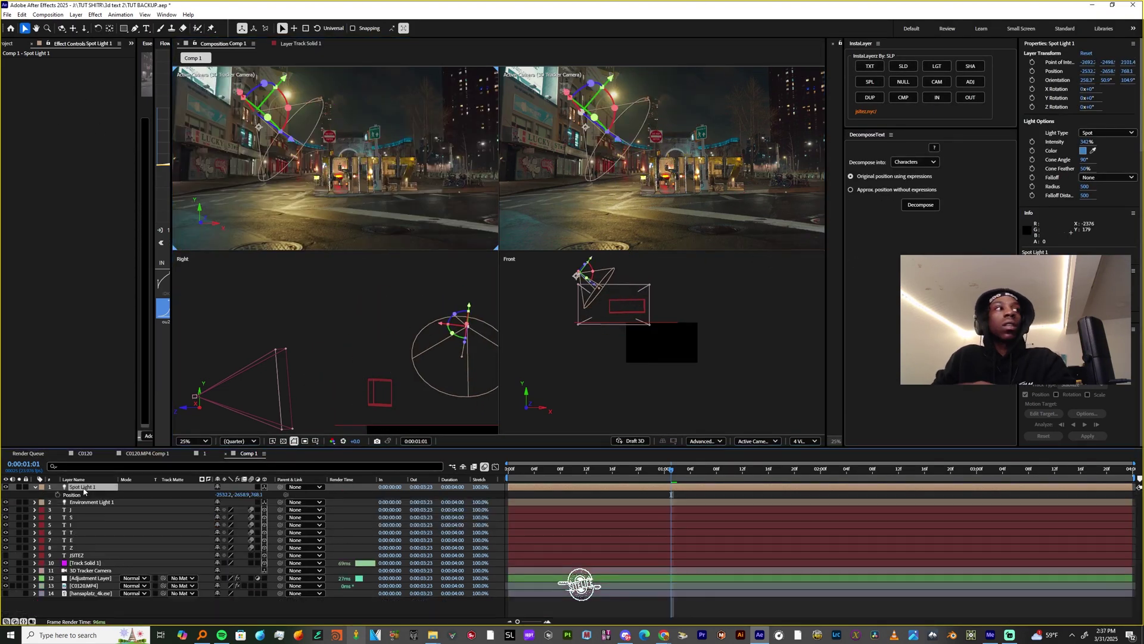
left_click(78, 510)
key("p")
left_click(77, 494)
key("ctrl+v")
Raise the spot light high above the text and push it back to about -2553.8, -3817, -421.9
left_click_drag(351, 148, 352, 96)
scroll(333, 119, "down", 1)
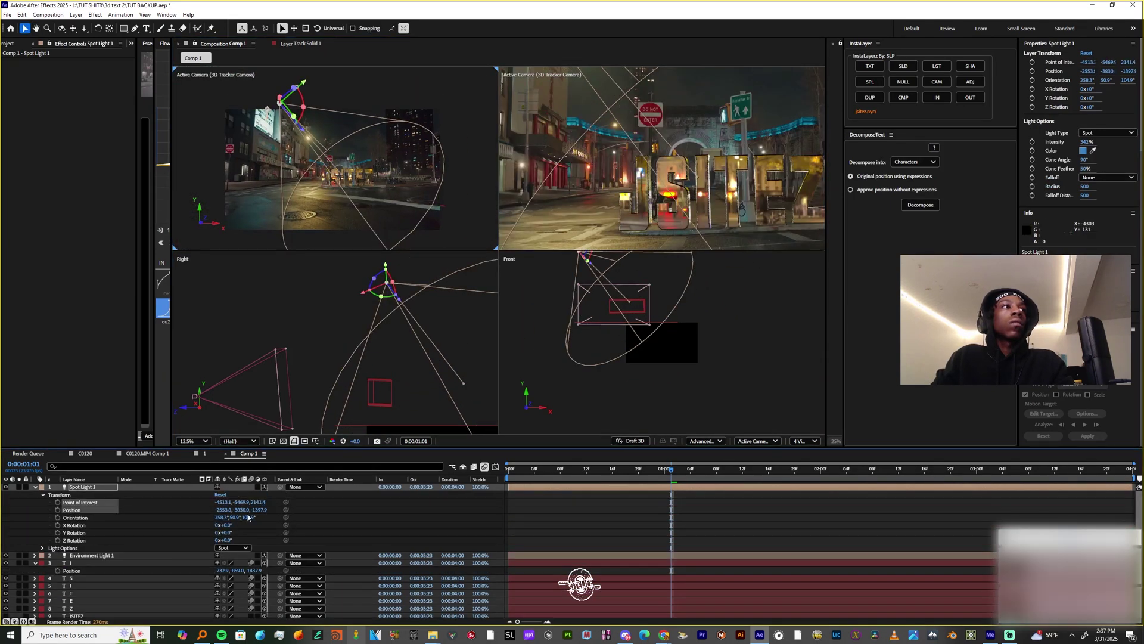
left_click_drag(242, 509, 259, 512)
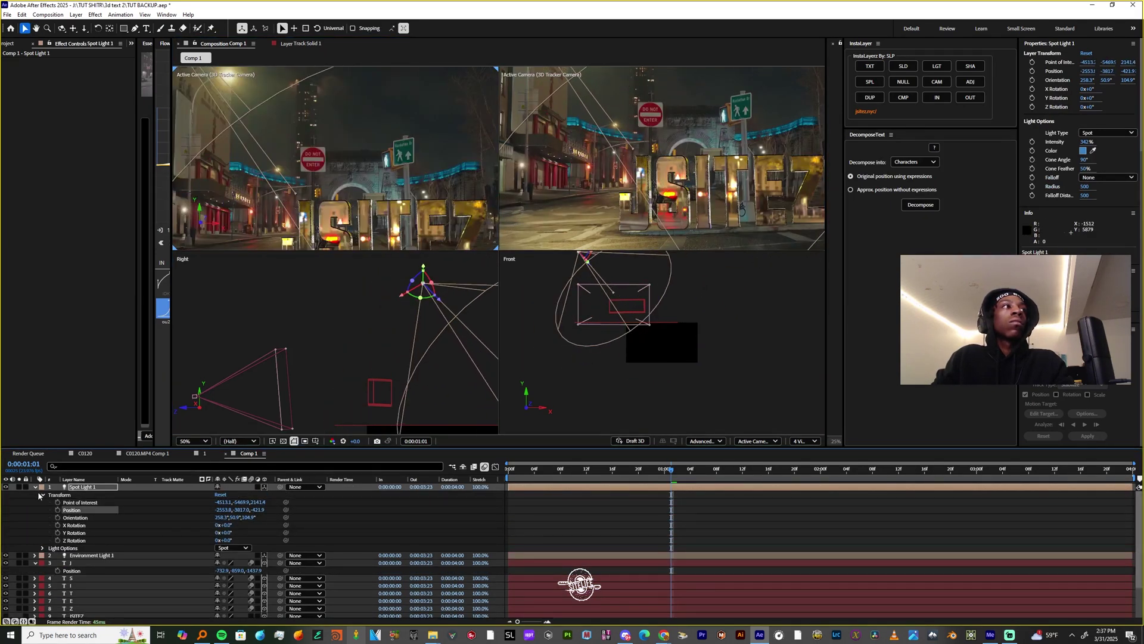
Set the spot light's intensity to 362% and move it in the Right view to about -2553.8, -4441, 1161.1
left_click(43, 548)
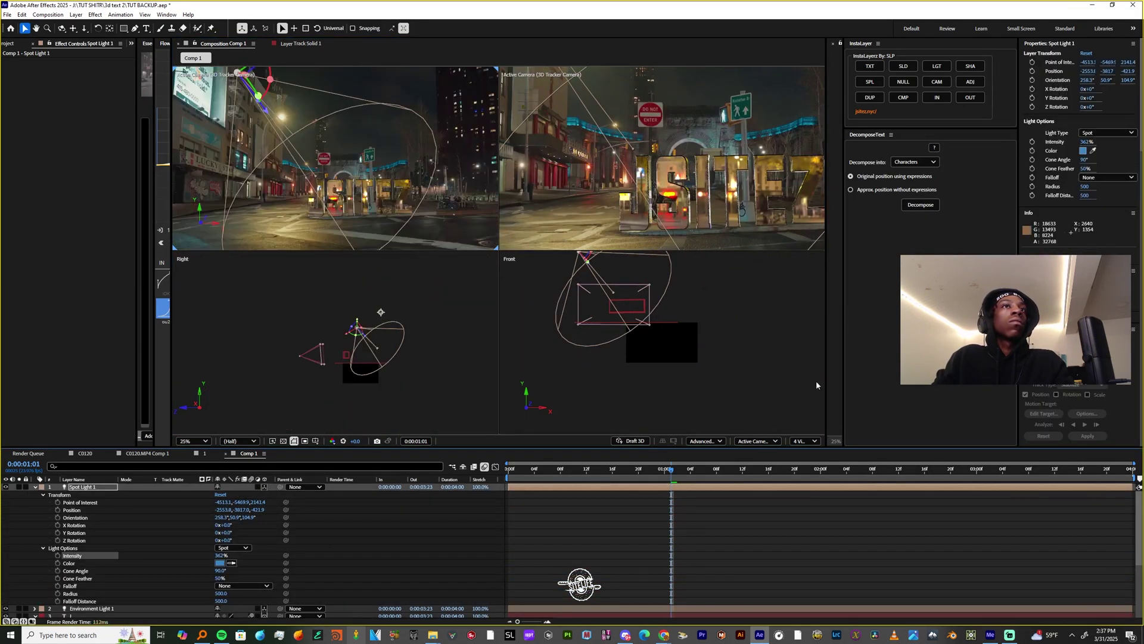
key("space")
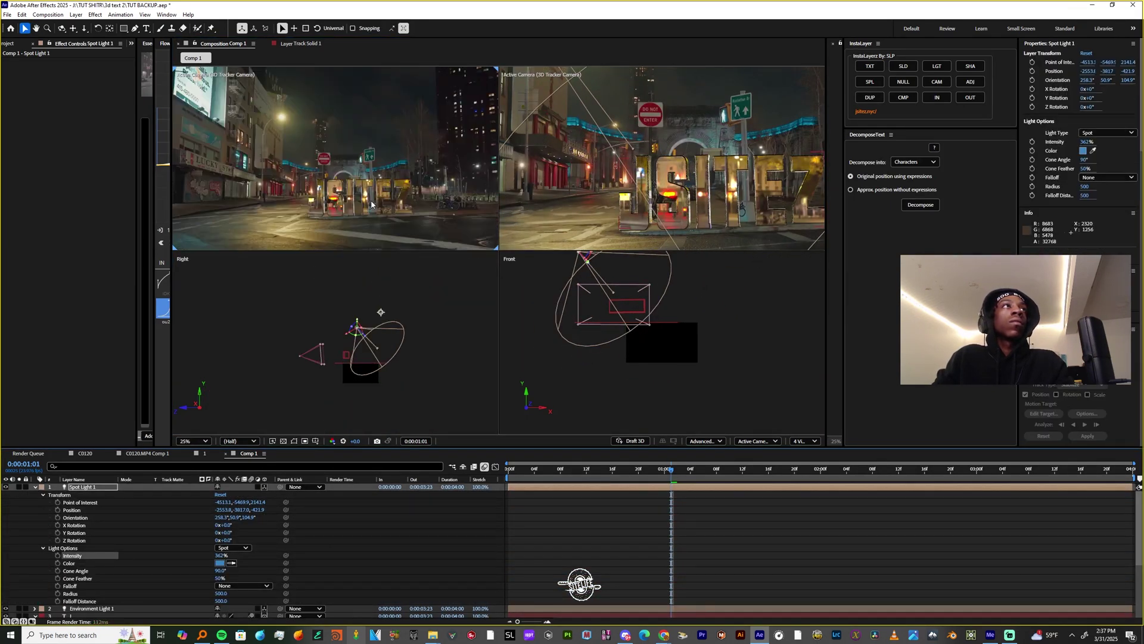
key("space")
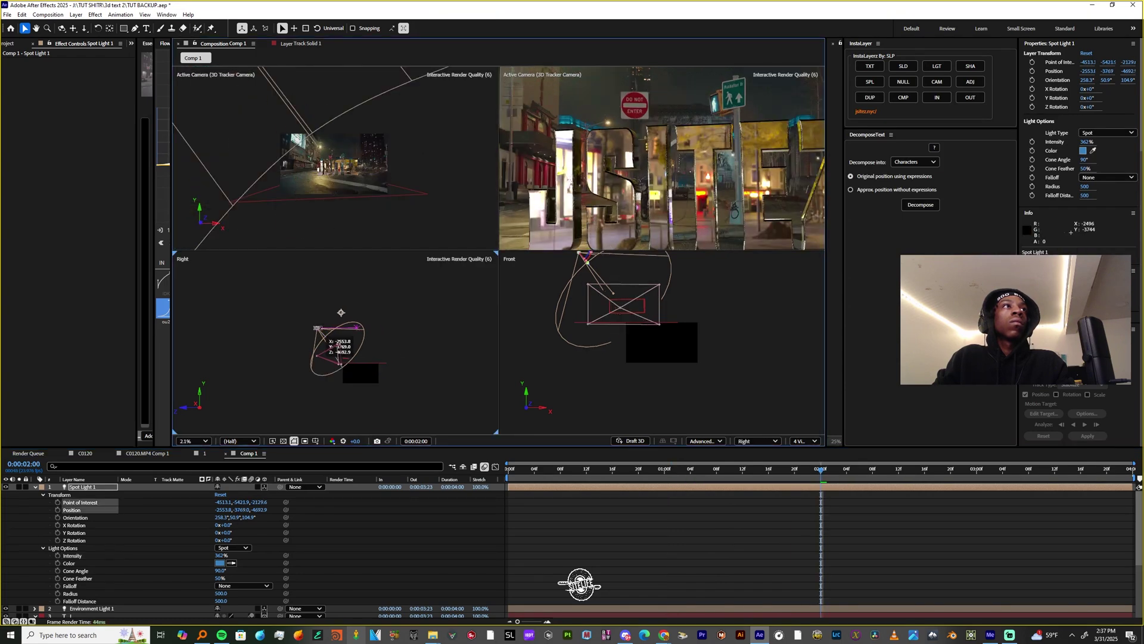
left_click_drag(320, 330, 400, 312)
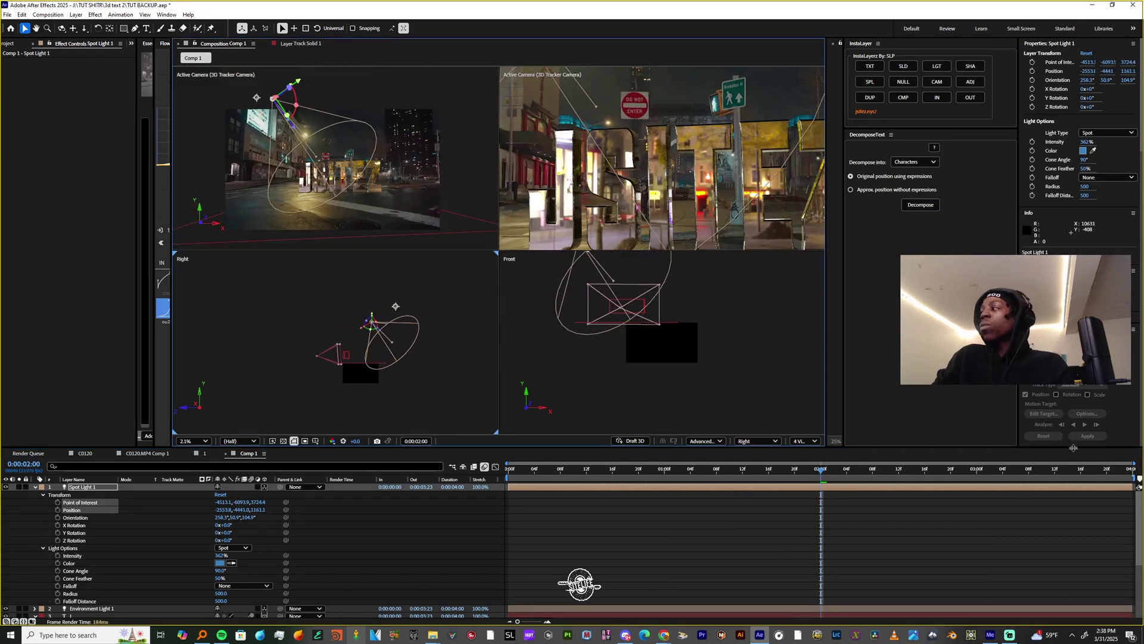
Scrub the letter animation and restore the composition viewer to a single view
left_click_drag(821, 469, 464, 480)
left_click(193, 440)
left_click(193, 264)
left_click(193, 440)
left_click(803, 440)
left_click(802, 454)
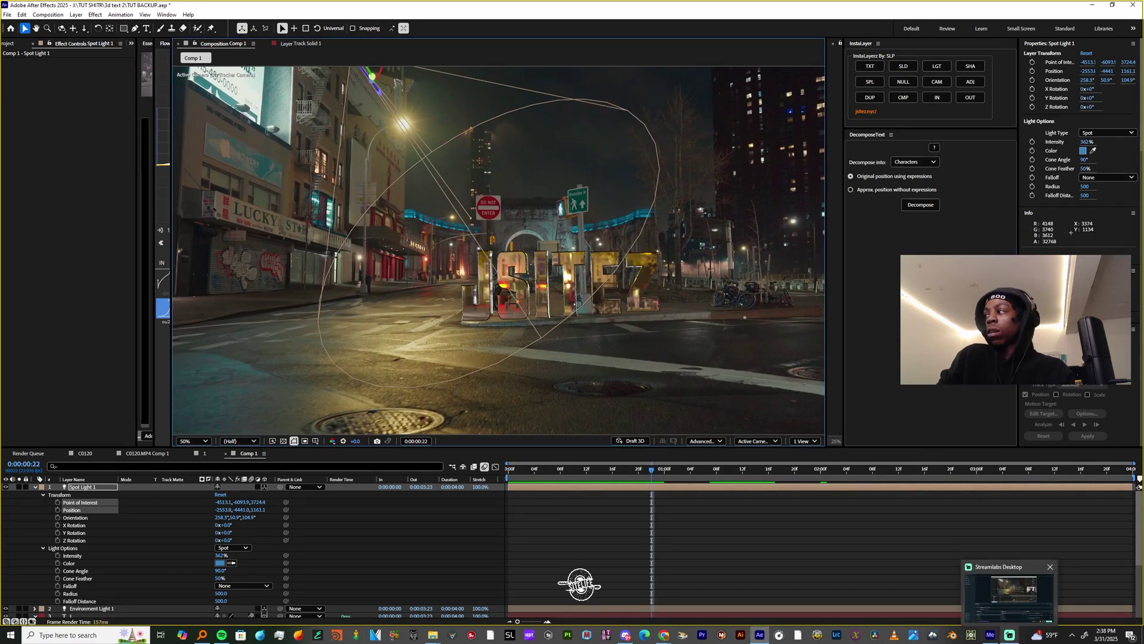